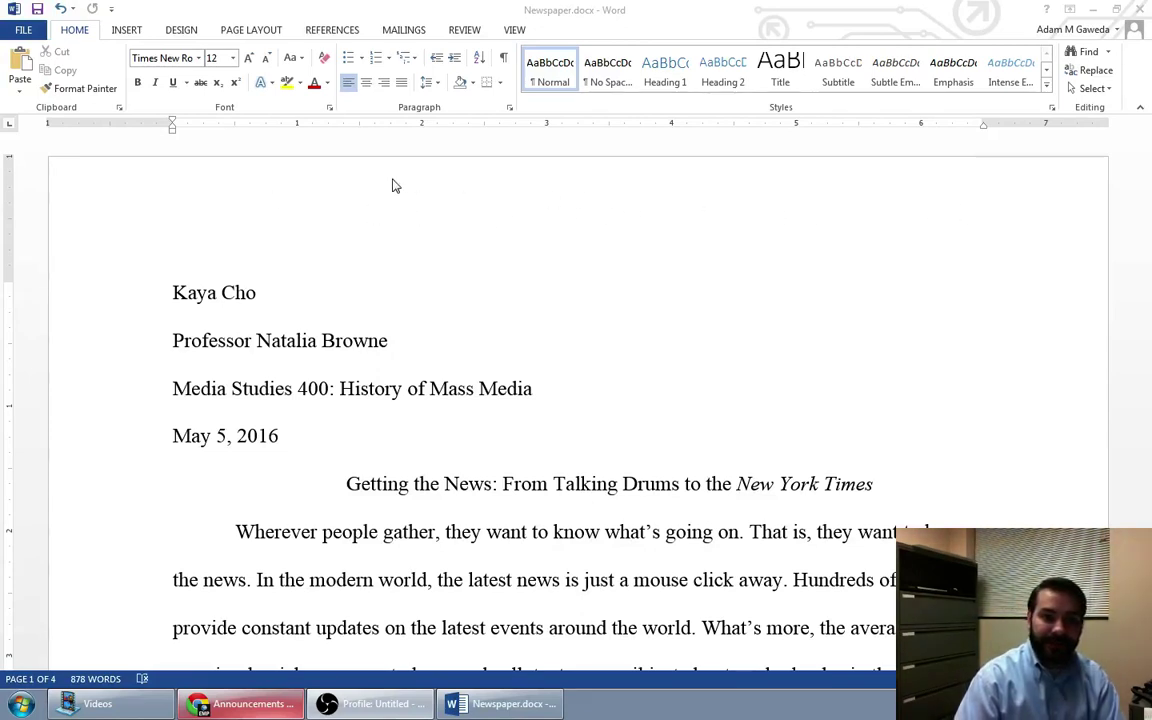
Step: Open page 1's header for editing, then scroll through the pages and back
{"action": "double_click", "coordinate": [759, 198]}
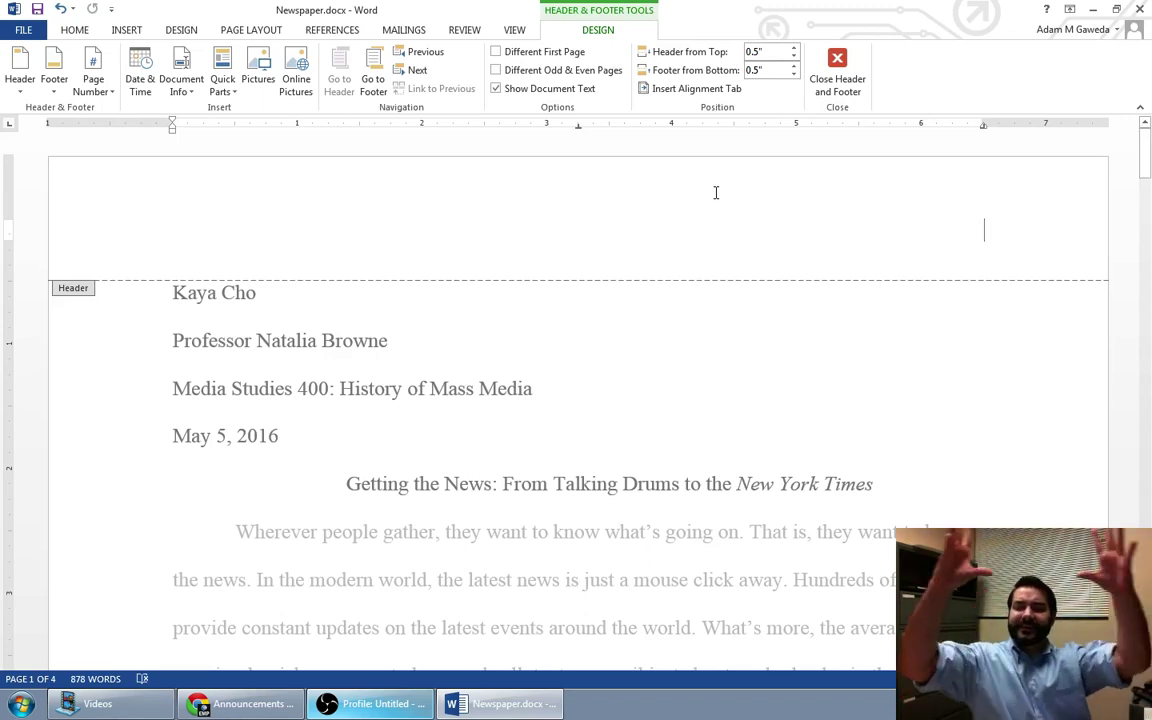
{"action": "scroll", "coordinate": [759, 254], "scroll_direction": "down", "scroll_amount": 5}
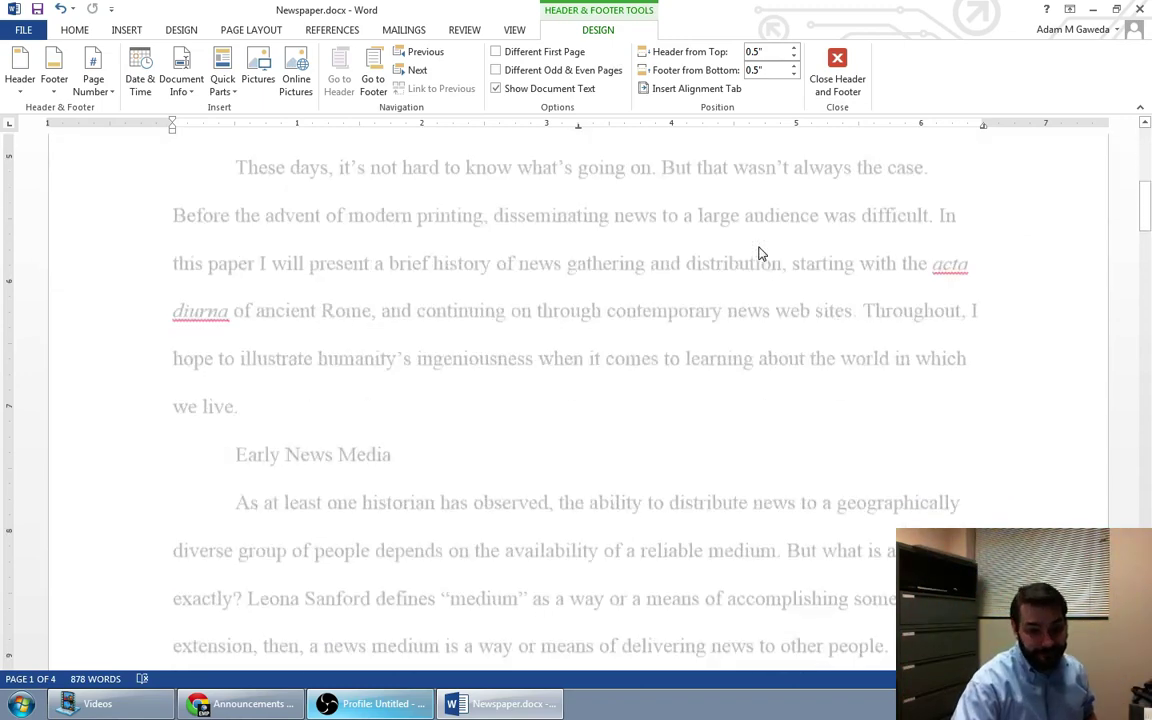
{"action": "scroll", "coordinate": [760, 250], "scroll_direction": "down", "scroll_amount": 4}
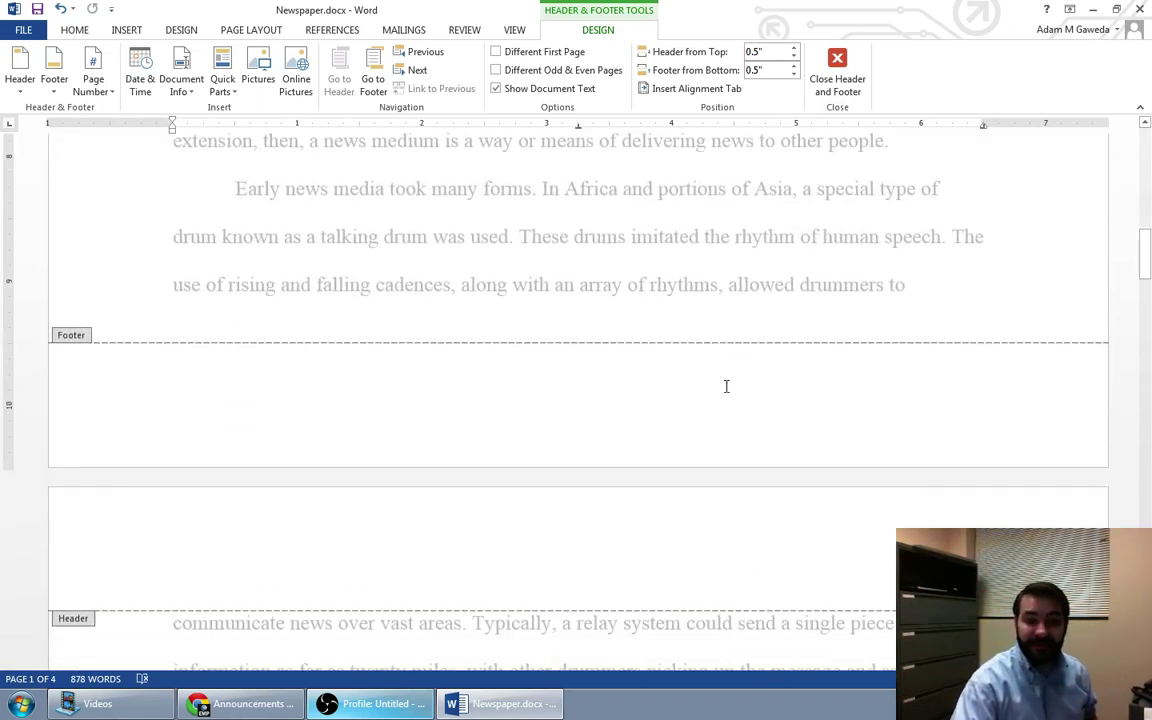
{"action": "scroll", "coordinate": [732, 385], "scroll_direction": "down", "scroll_amount": 2}
{"action": "scroll", "coordinate": [733, 386], "scroll_direction": "down", "scroll_amount": 1}
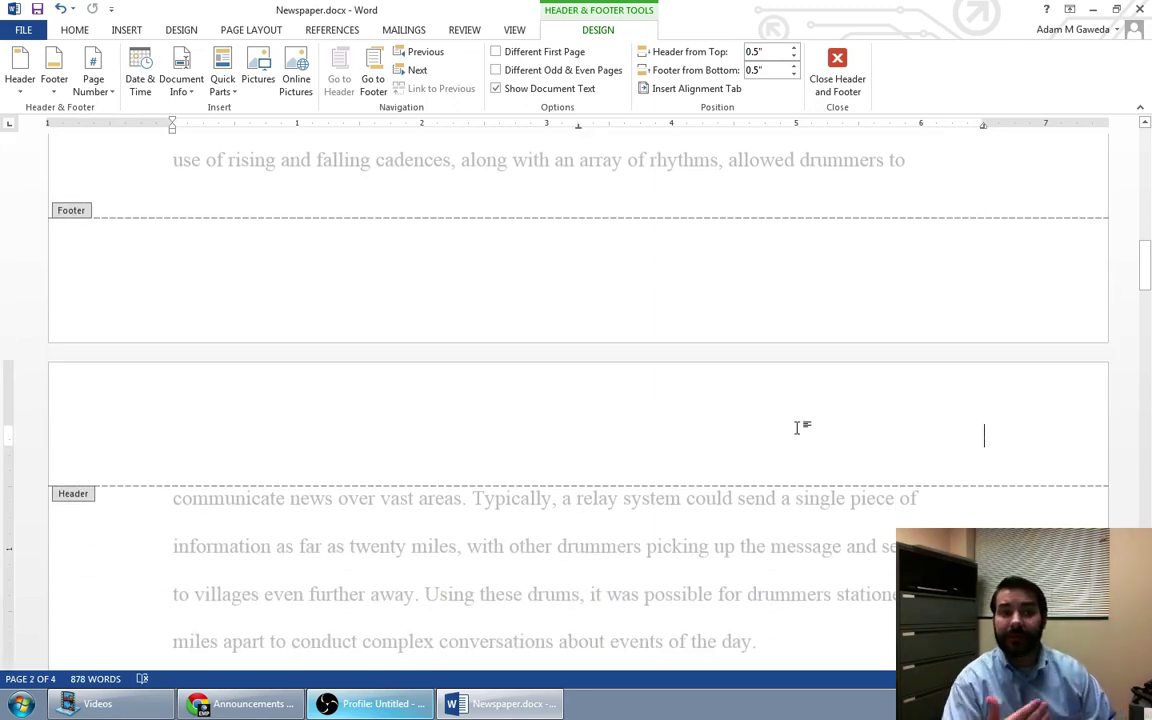
{"action": "scroll", "coordinate": [797, 428], "scroll_direction": "up", "scroll_amount": 3}
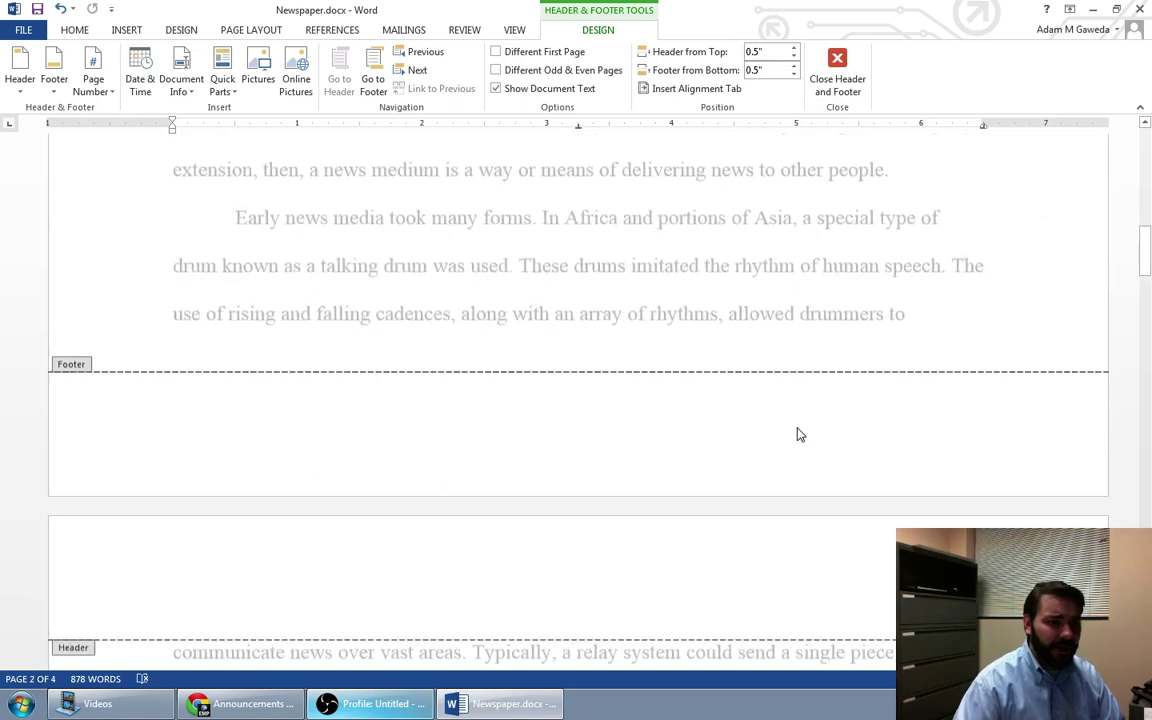
{"action": "scroll", "coordinate": [797, 430], "scroll_direction": "up", "scroll_amount": 4}
{"action": "scroll", "coordinate": [797, 432], "scroll_direction": "down", "scroll_amount": 5}
{"action": "scroll", "coordinate": [798, 435], "scroll_direction": "up", "scroll_amount": 7}
{"action": "scroll", "coordinate": [798, 435], "scroll_direction": "up", "scroll_amount": 6}
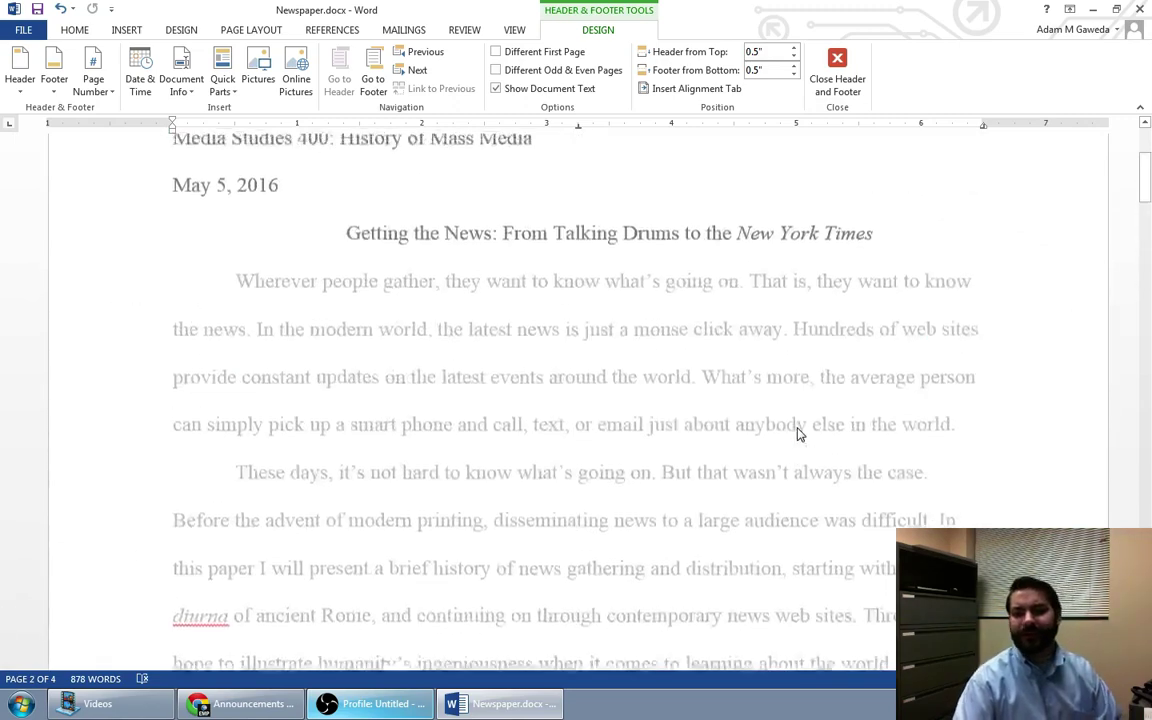
{"action": "scroll", "coordinate": [797, 432], "scroll_direction": "up", "scroll_amount": 3}
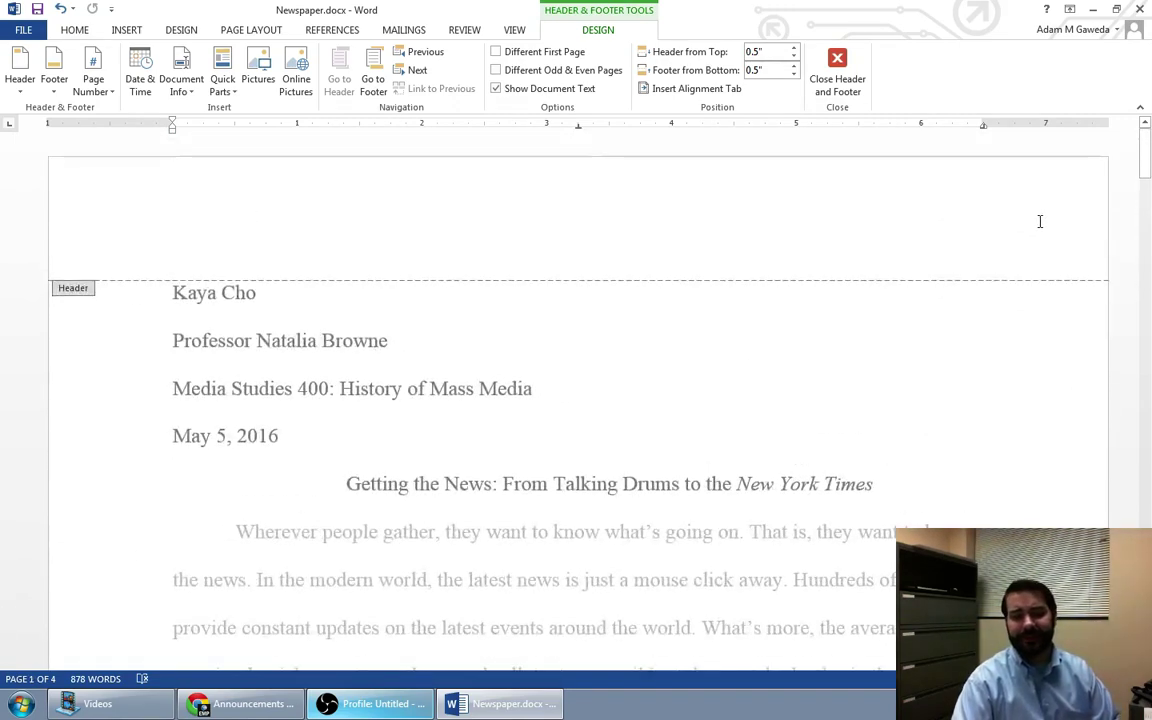
Step: Put an automatic page number preceded by 'Cho ' at the header's right edge, giving 'Cho 1'
{"action": "left_click", "coordinate": [1007, 218]}
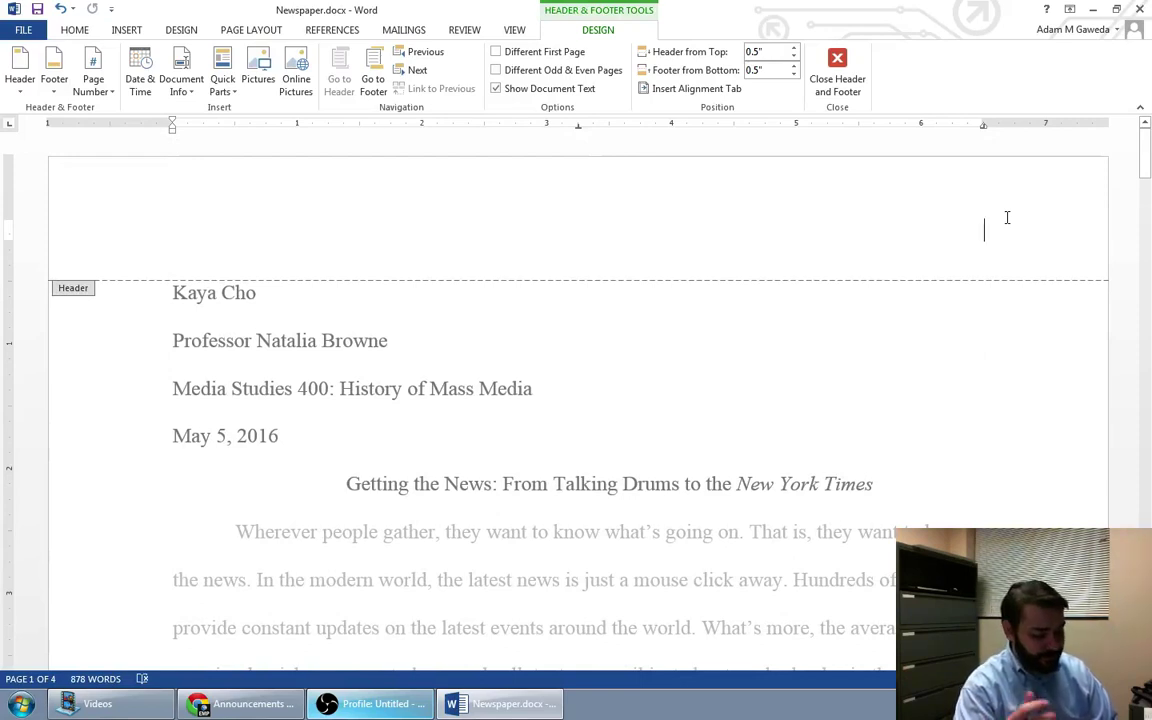
{"action": "type", "text": "Cho"}
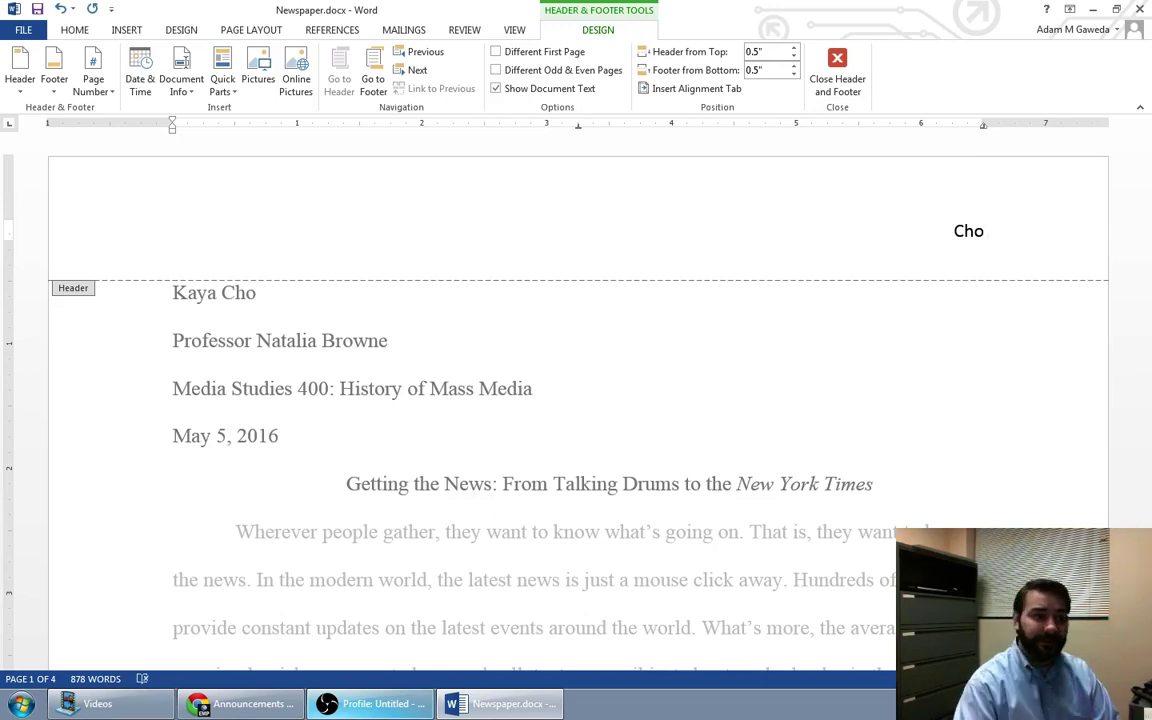
{"action": "left_click", "coordinate": [97, 88]}
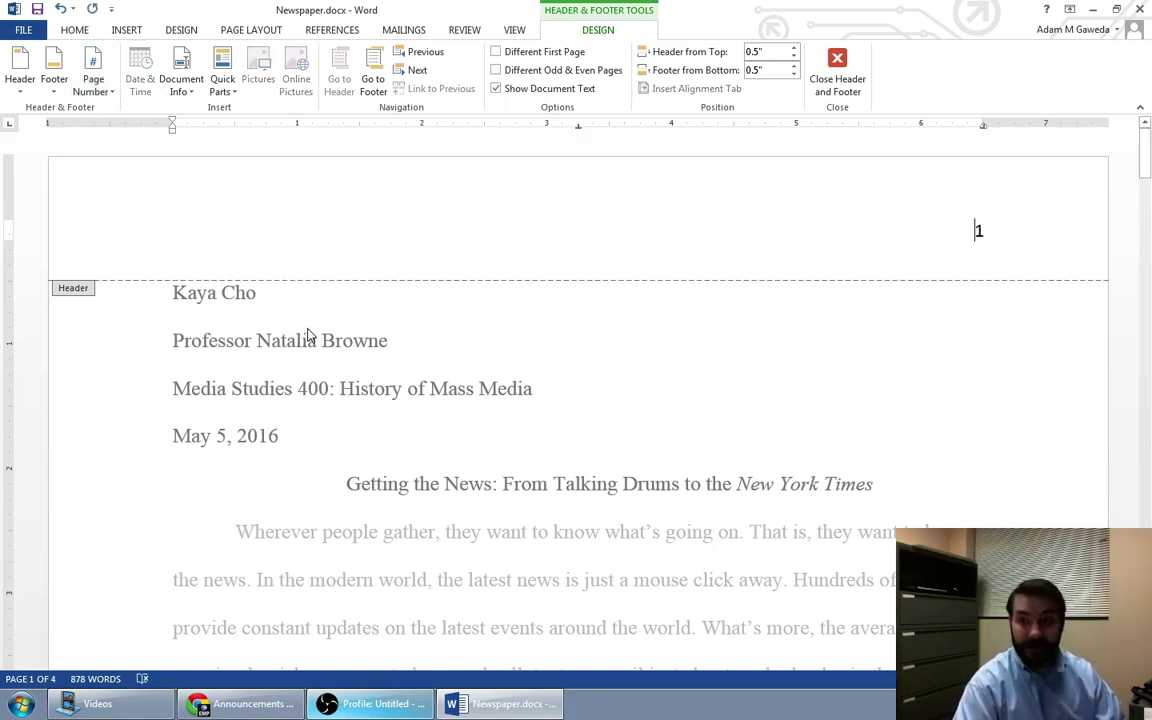
{"action": "type", "text": "Cho"}
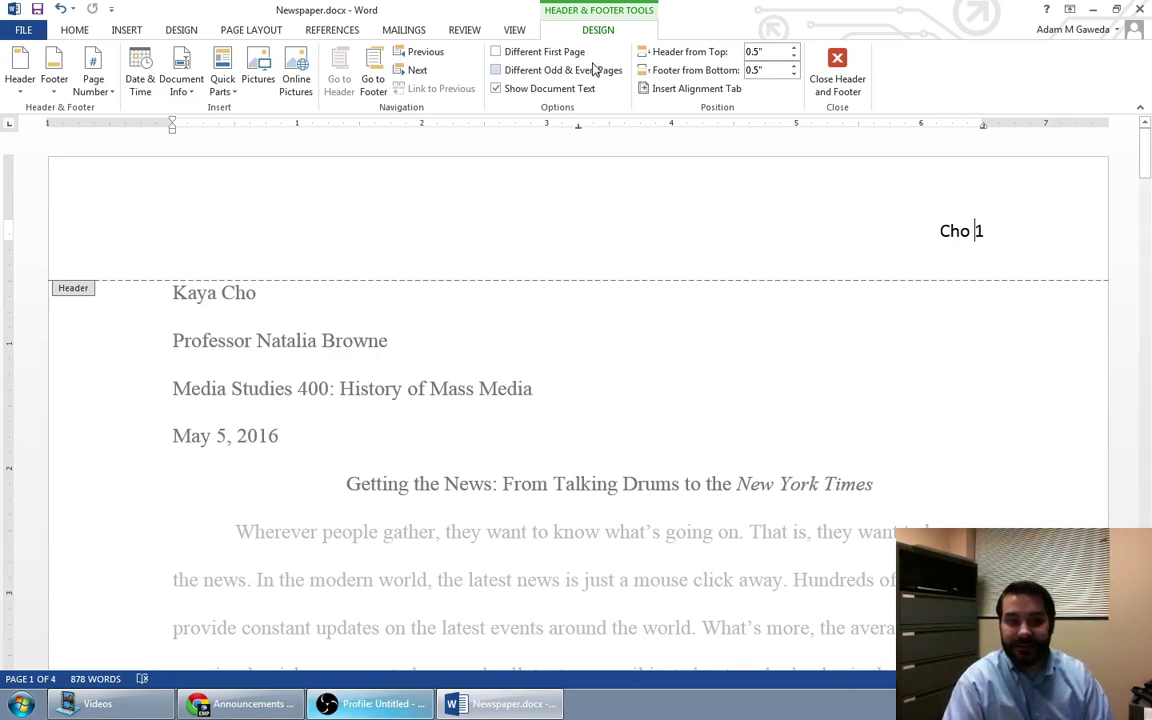
Step: Turn on Different First Page so page 1 has a blank header and later pages show Cho 2–4
{"action": "left_click", "coordinate": [496, 52]}
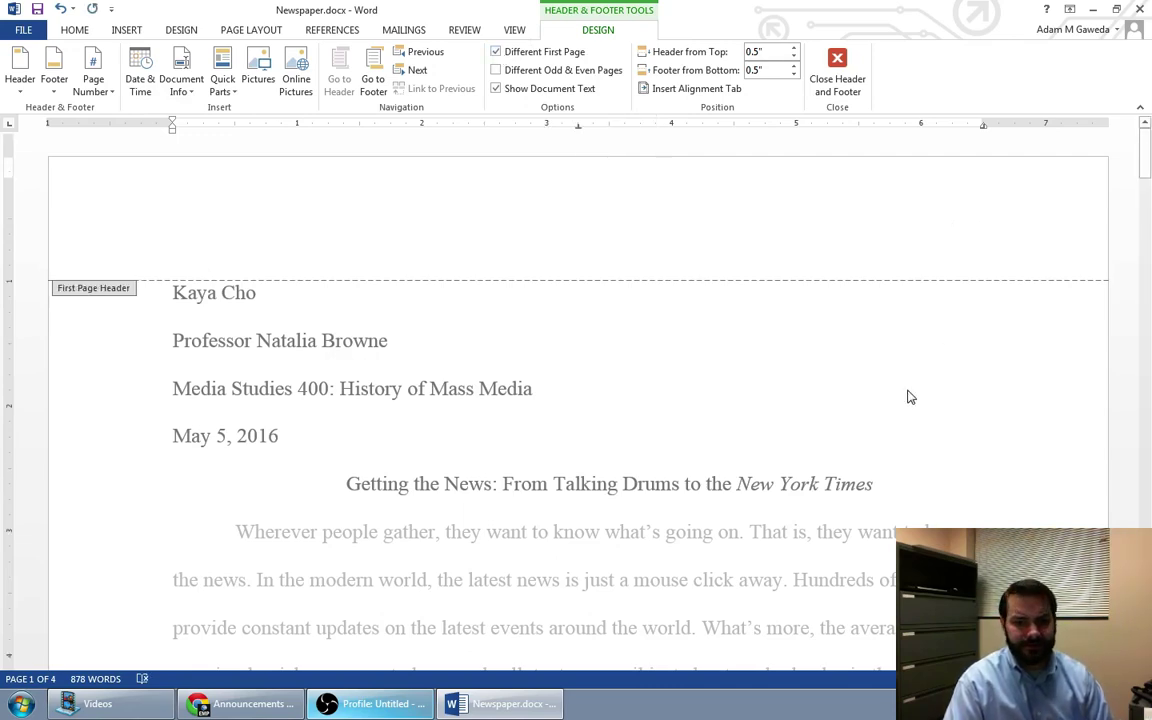
{"action": "scroll", "coordinate": [905, 393], "scroll_direction": "down", "scroll_amount": 5}
{"action": "scroll", "coordinate": [908, 397], "scroll_direction": "down", "scroll_amount": 5}
{"action": "scroll", "coordinate": [906, 395], "scroll_direction": "down", "scroll_amount": 5}
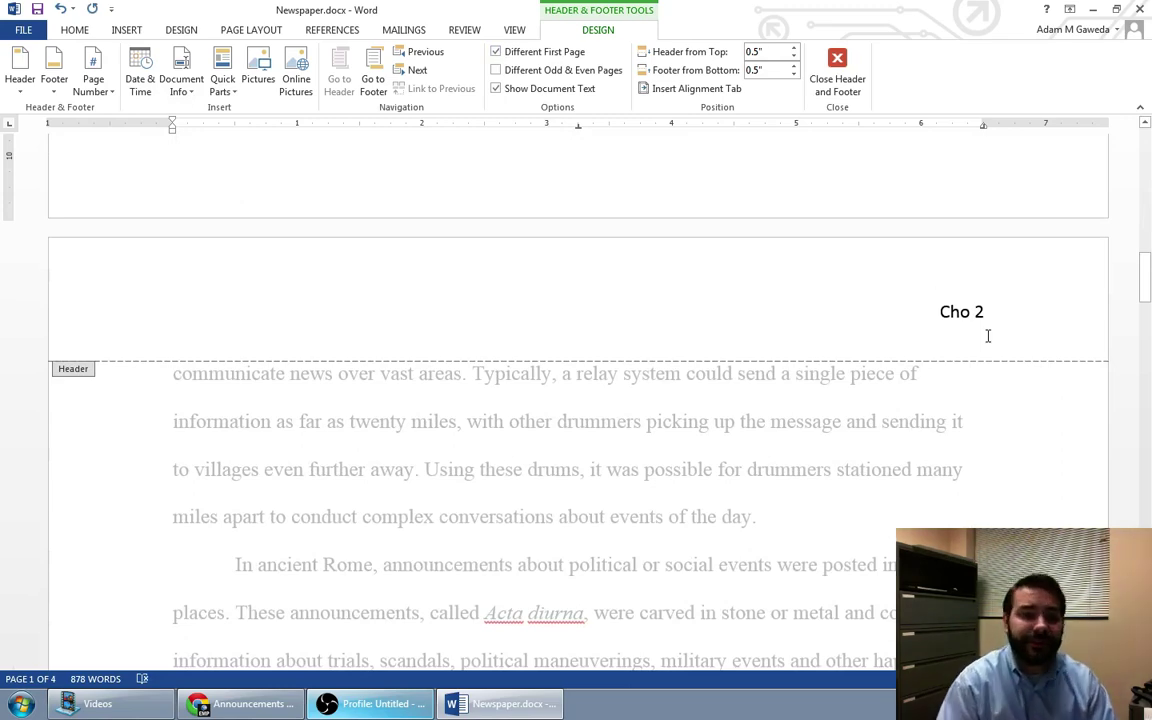
{"action": "scroll", "coordinate": [988, 336], "scroll_direction": "down", "scroll_amount": 5}
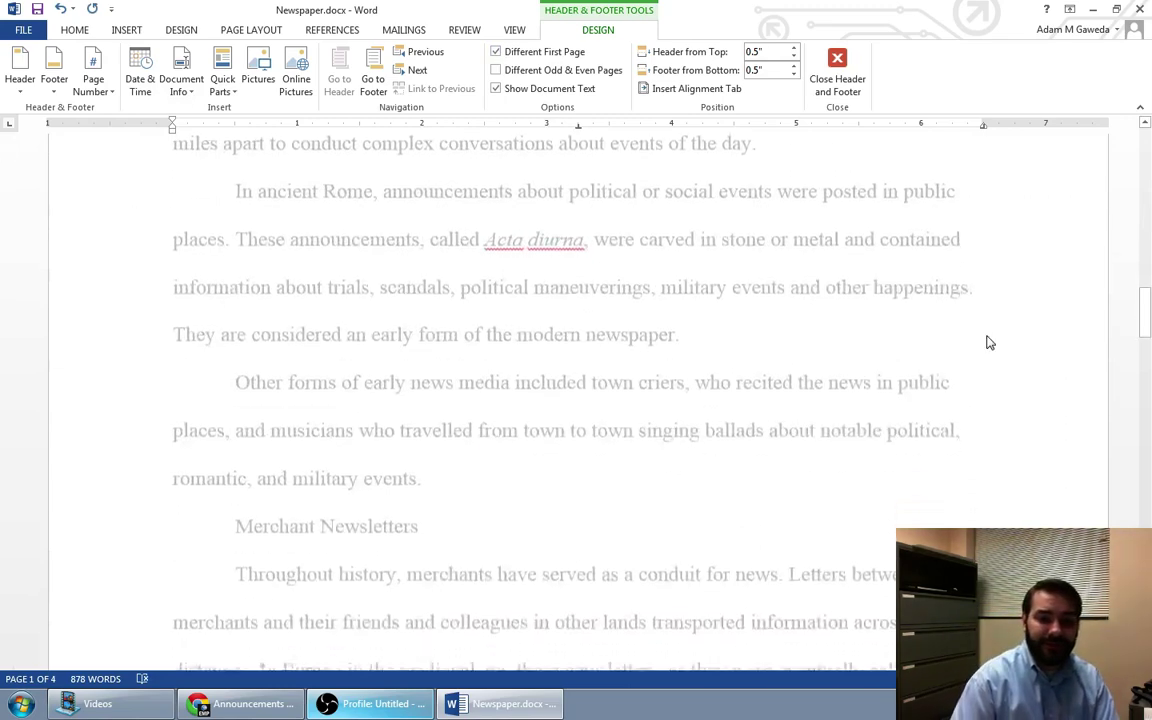
{"action": "scroll", "coordinate": [988, 336], "scroll_direction": "down", "scroll_amount": 6}
{"action": "scroll", "coordinate": [988, 336], "scroll_direction": "down", "scroll_amount": 3}
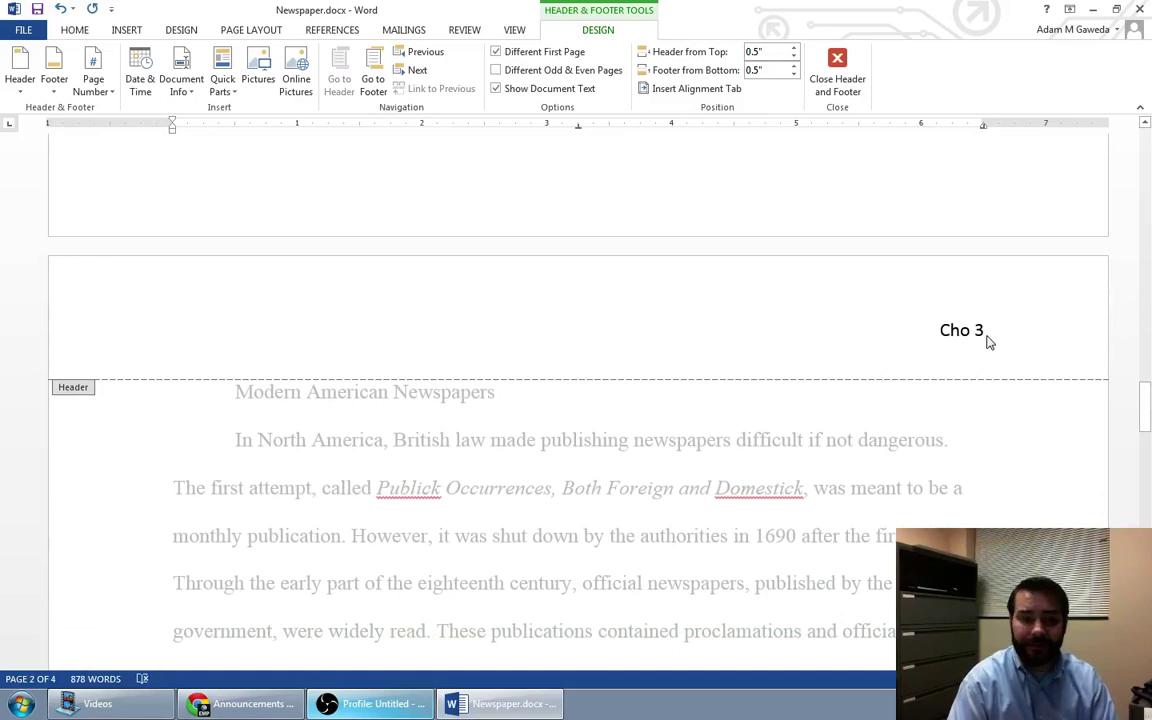
{"action": "scroll", "coordinate": [988, 336], "scroll_direction": "down", "scroll_amount": 6}
{"action": "scroll", "coordinate": [988, 336], "scroll_direction": "down", "scroll_amount": 5}
{"action": "scroll", "coordinate": [988, 340], "scroll_direction": "down", "scroll_amount": 2}
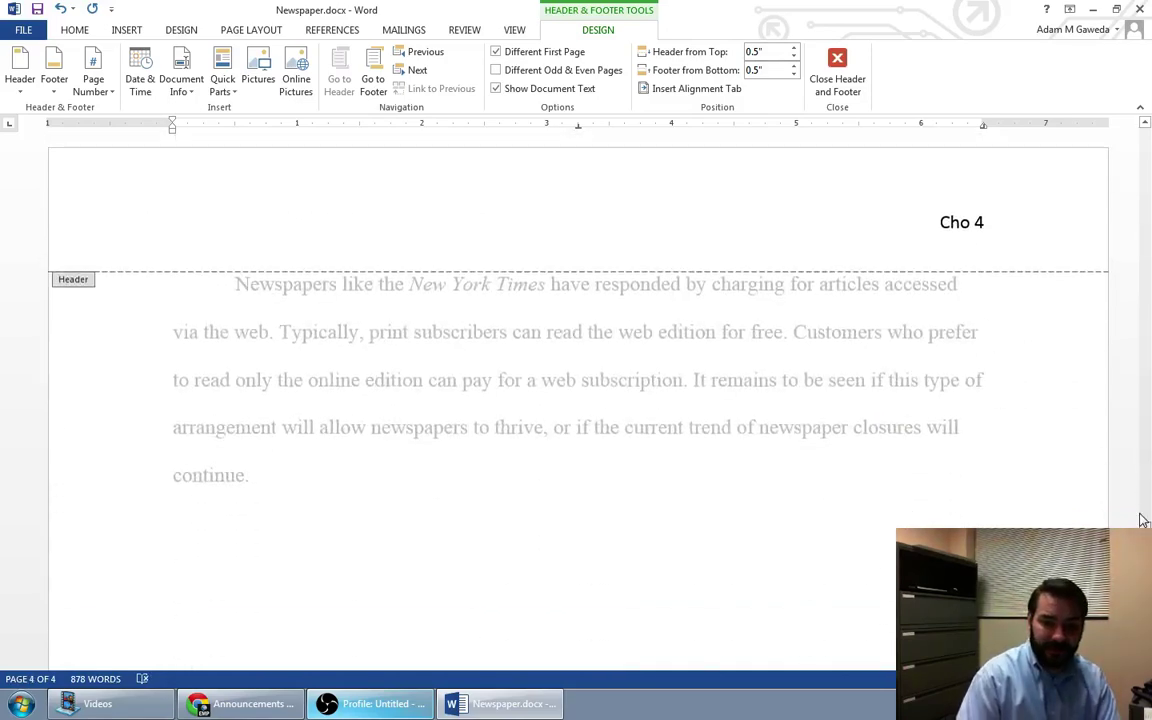
{"action": "left_click_drag", "start_coordinate": [1143, 514], "coordinate": [1145, 150]}
{"action": "left_click", "coordinate": [969, 183]}
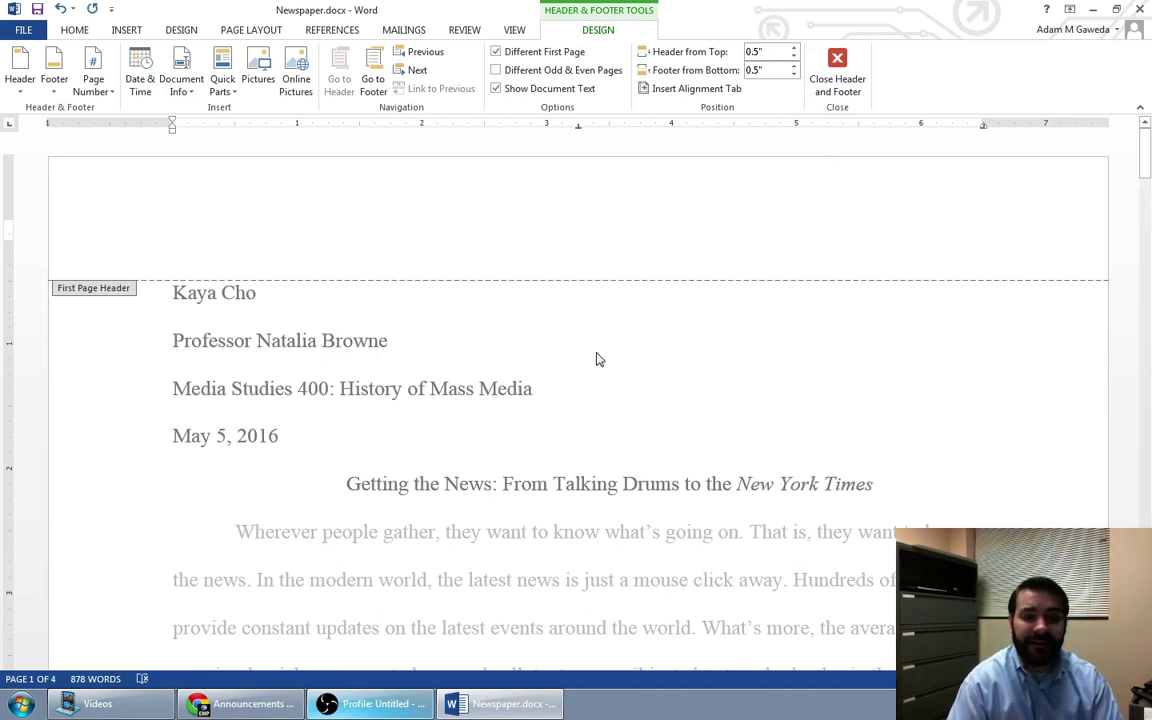
Step: Close header editing, check the 'Cho 2' header on page 2, then return to the body text
{"action": "double_click", "coordinate": [595, 457]}
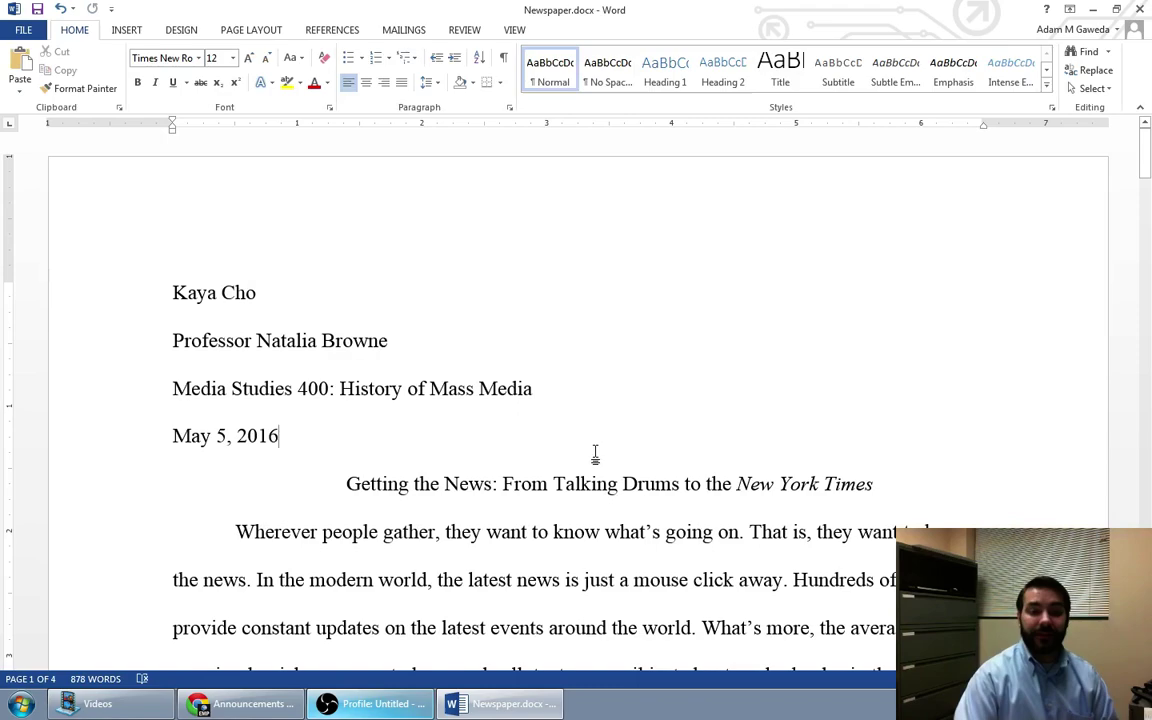
{"action": "scroll", "coordinate": [595, 455], "scroll_direction": "down", "scroll_amount": 3}
{"action": "scroll", "coordinate": [596, 453], "scroll_direction": "down", "scroll_amount": 3}
{"action": "scroll", "coordinate": [597, 451], "scroll_direction": "down", "scroll_amount": 3}
{"action": "scroll", "coordinate": [596, 451], "scroll_direction": "down", "scroll_amount": 3}
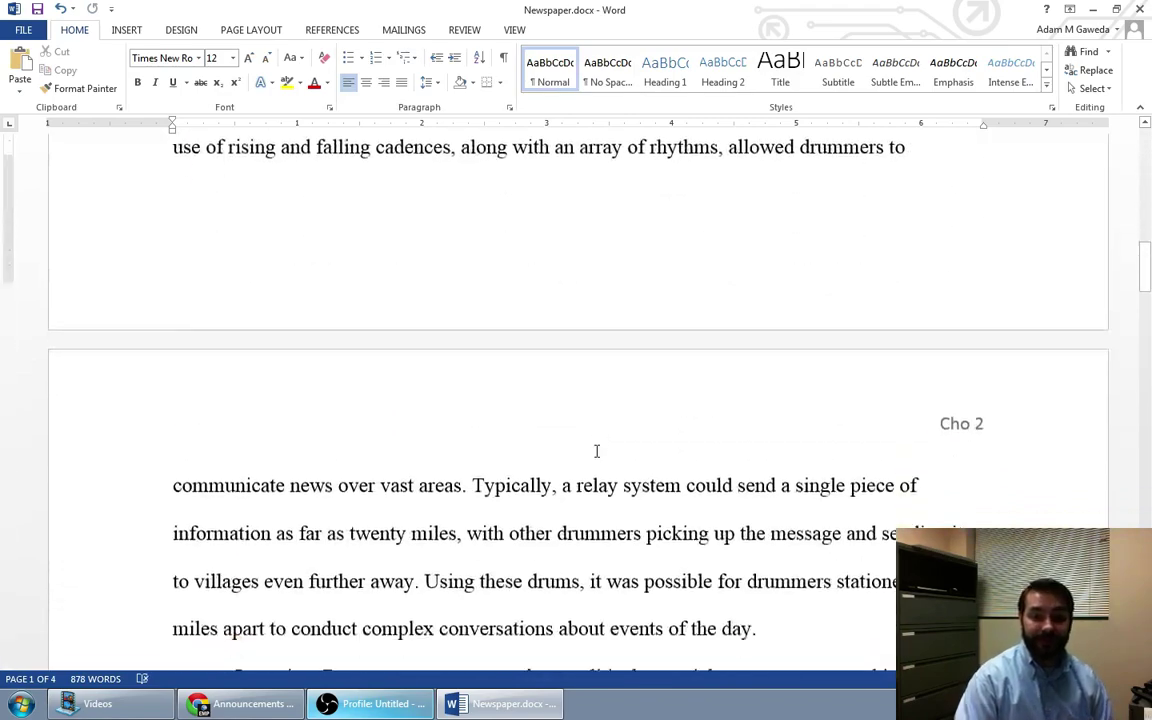
{"action": "scroll", "coordinate": [700, 350], "scroll_direction": "down", "scroll_amount": 3}
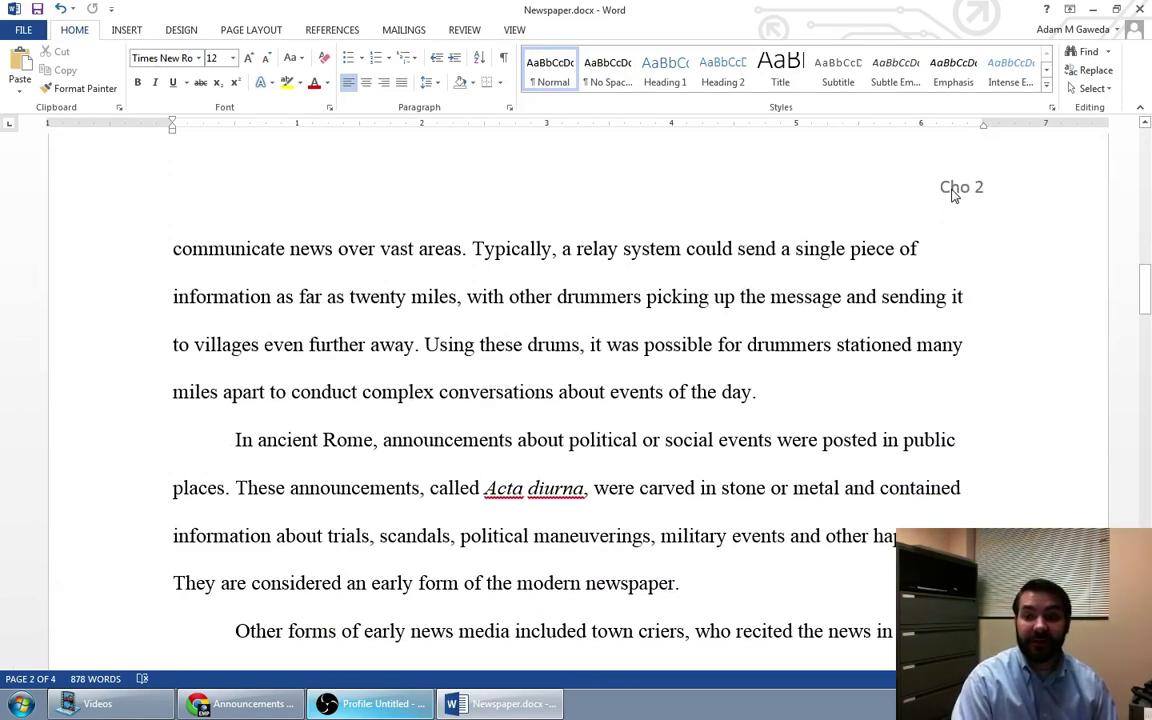
{"action": "double_click", "coordinate": [953, 196]}
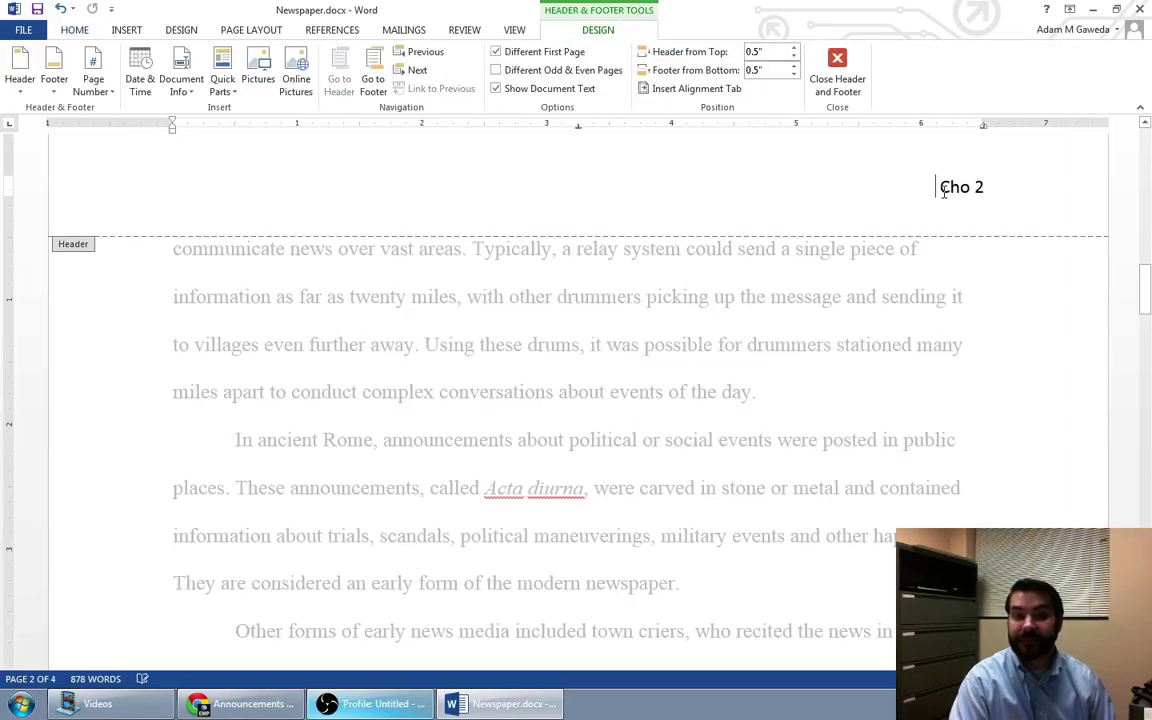
{"action": "double_click", "coordinate": [865, 347]}
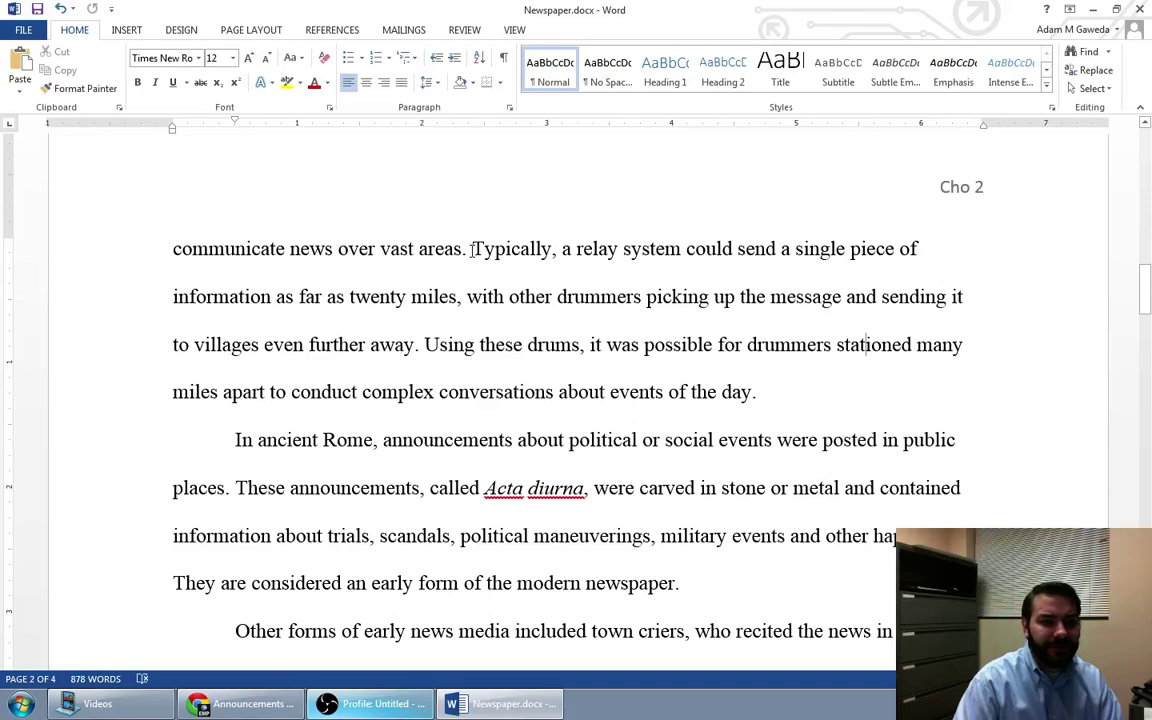
Step: Place the cursor after 'further away' on page 2 and confirm the citation style is MLA
{"action": "mouse_move", "coordinate": [471, 250]}
{"action": "left_mouse_down"}
{"action": "mouse_move", "coordinate": [434, 338]}
{"action": "mouse_move", "coordinate": [416, 346]}
{"action": "left_mouse_up"}
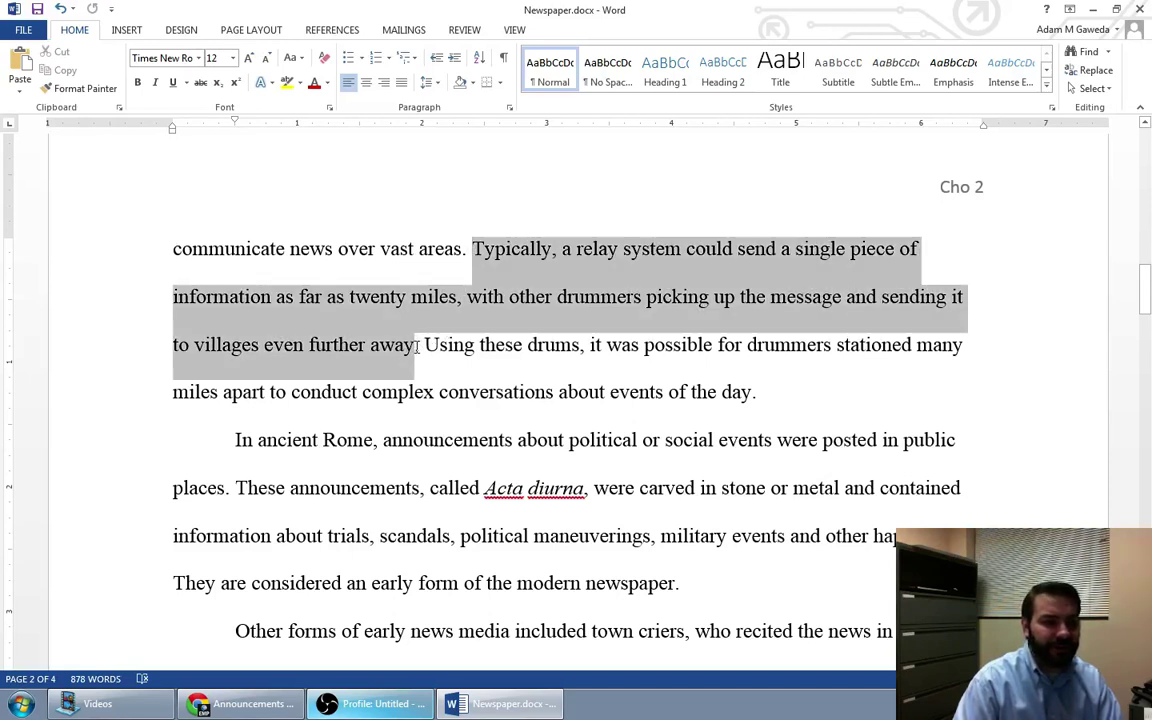
{"action": "left_click", "coordinate": [498, 362]}
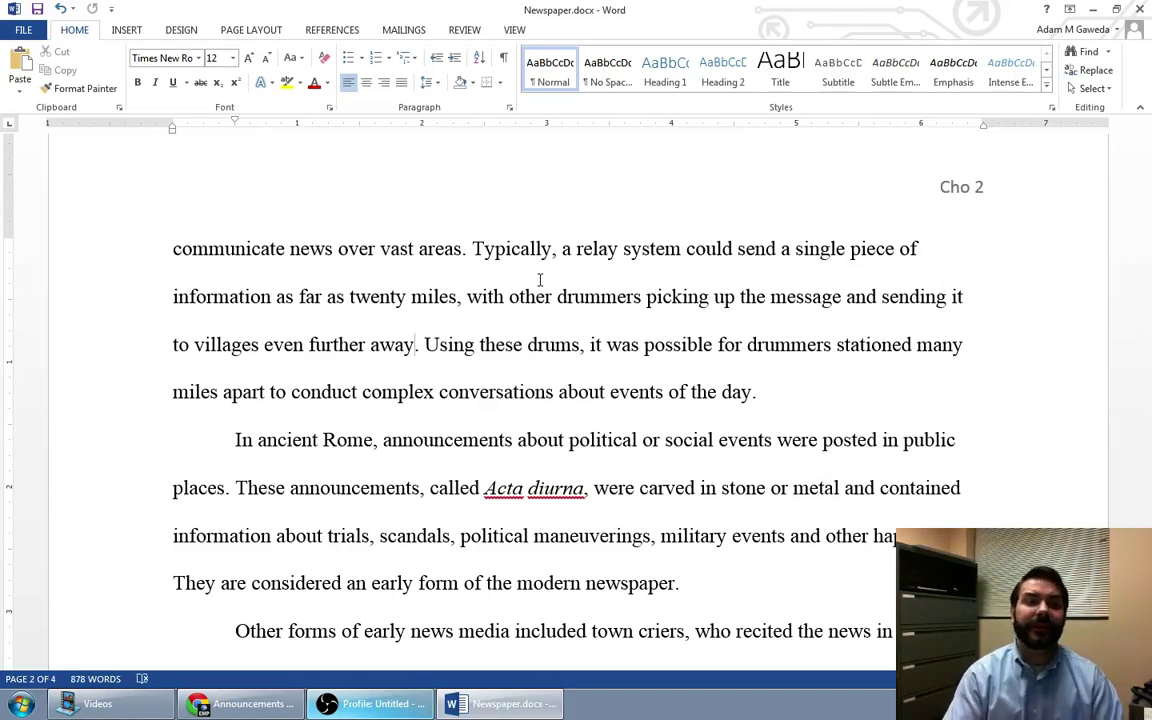
{"action": "left_click", "coordinate": [318, 30]}
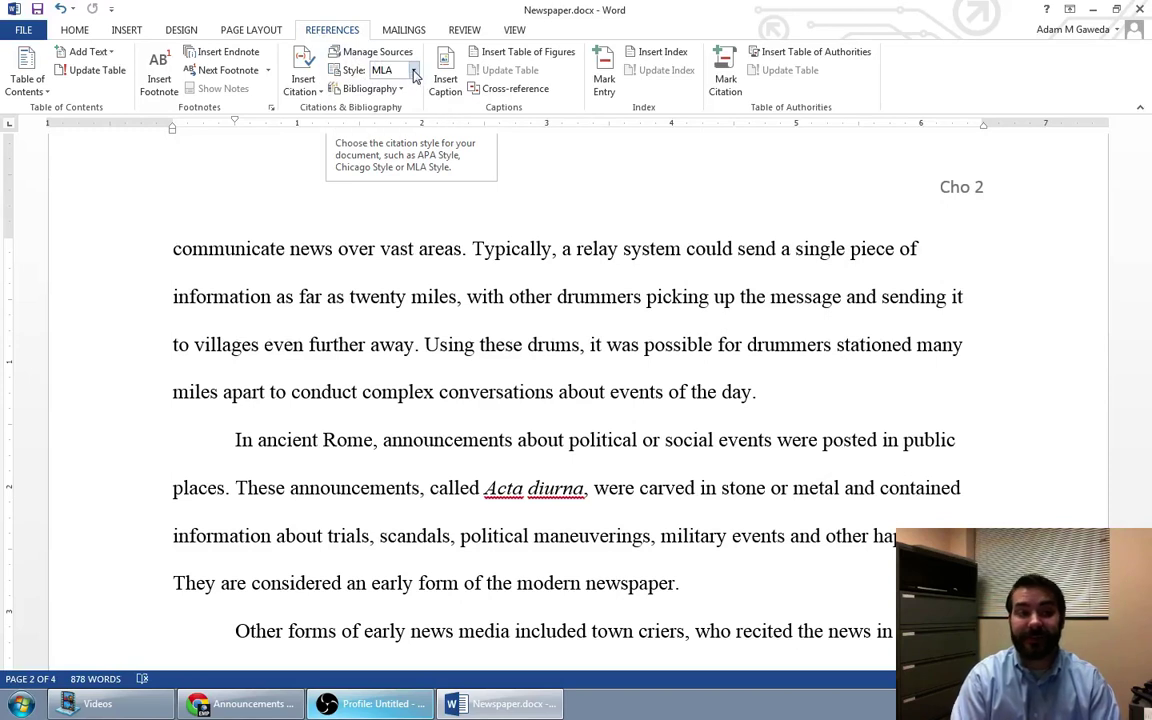
{"action": "left_click", "coordinate": [376, 70]}
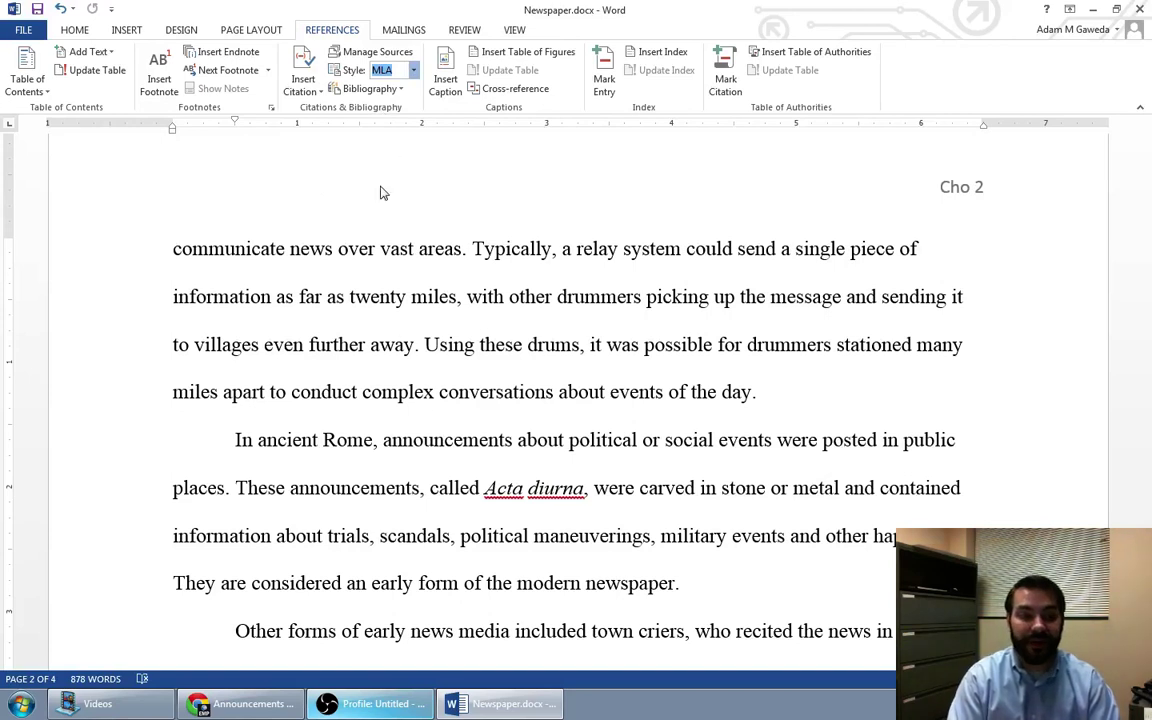
{"action": "left_click", "coordinate": [413, 348]}
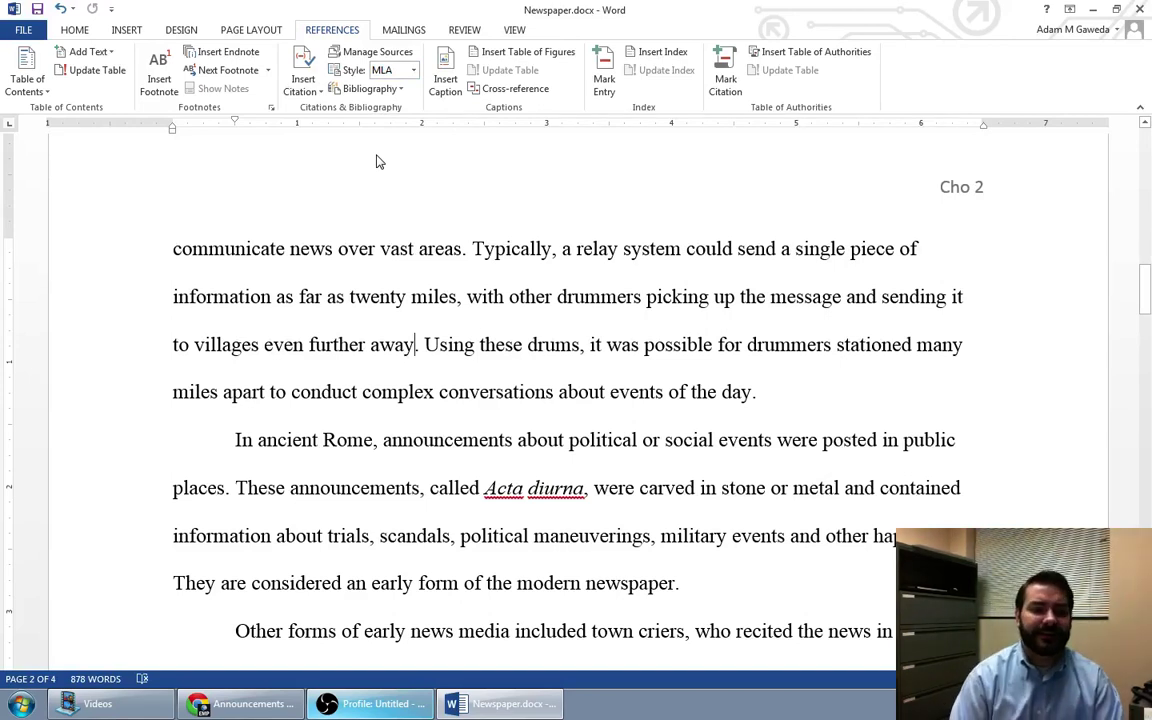
{"action": "left_click", "coordinate": [315, 92]}
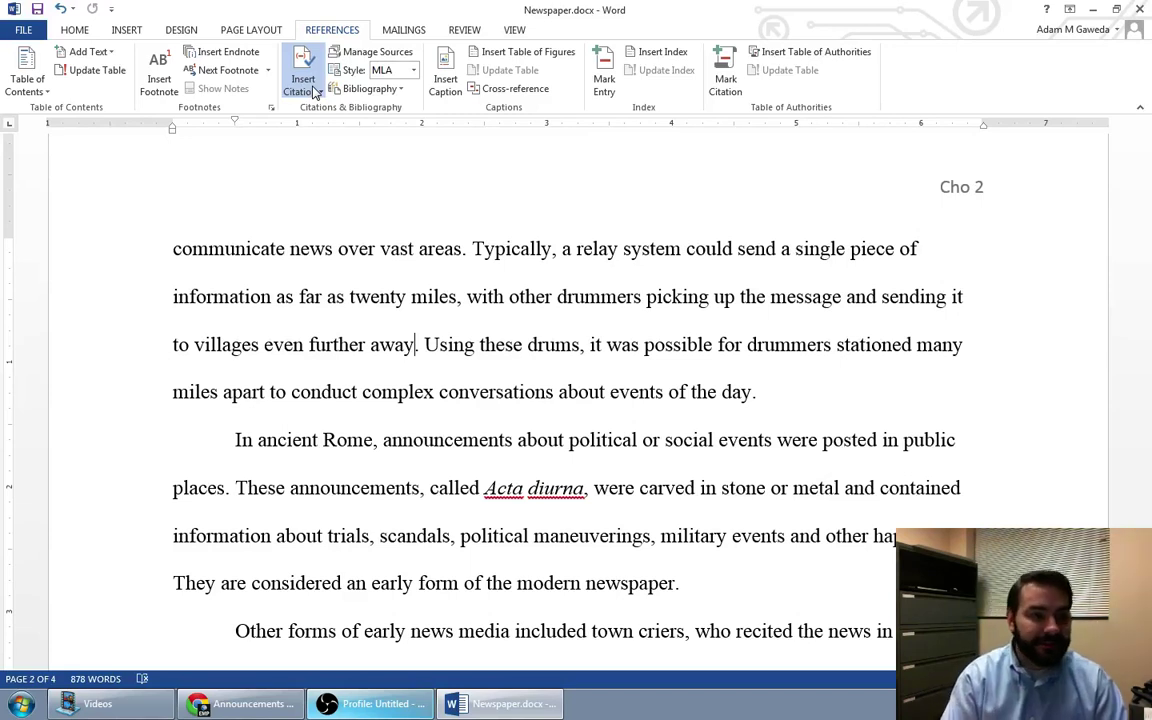
Step: Add a new book source with the author's name and the title Drummers and the Drumline
{"action": "left_click", "coordinate": [314, 92]}
{"action": "left_click", "coordinate": [315, 115]}
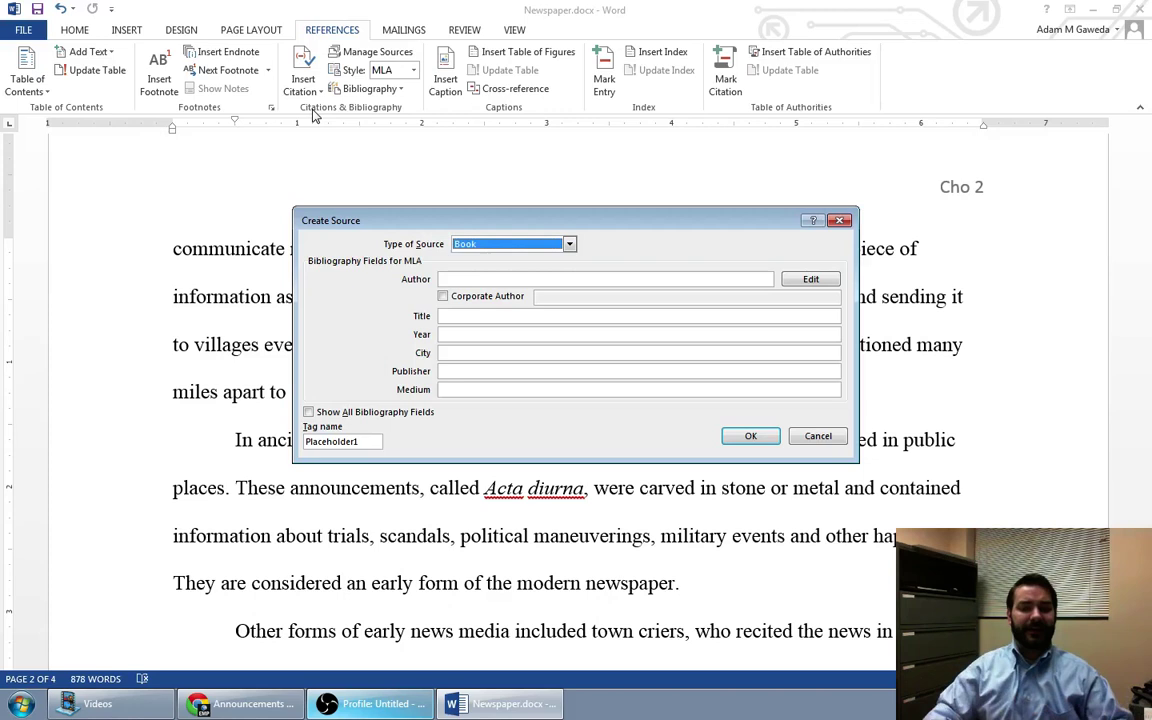
{"action": "left_click", "coordinate": [465, 280]}
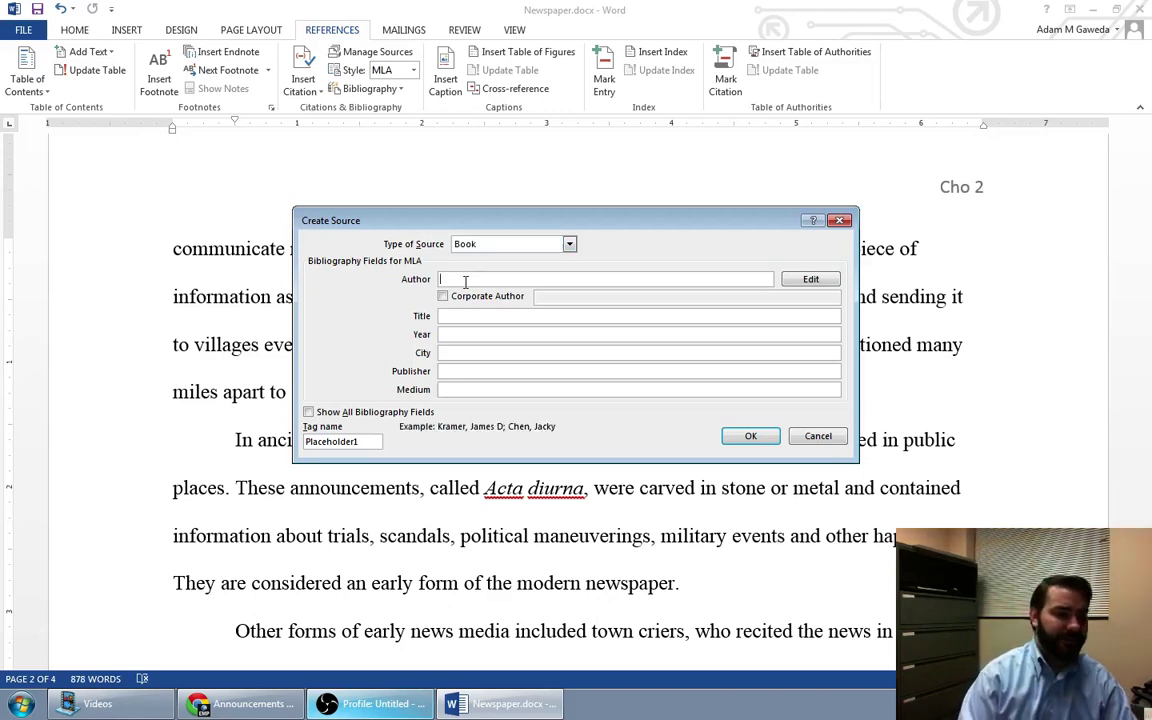
{"action": "type", "text": "Gaweda, Adam"}
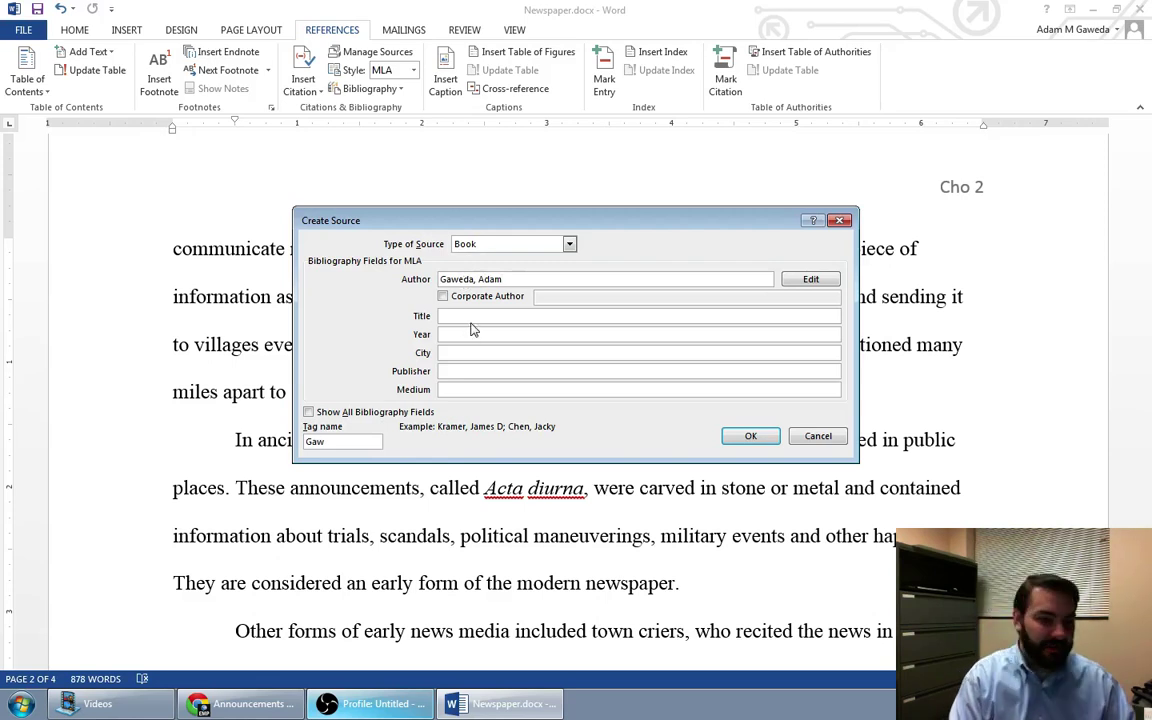
{"action": "left_click", "coordinate": [477, 316]}
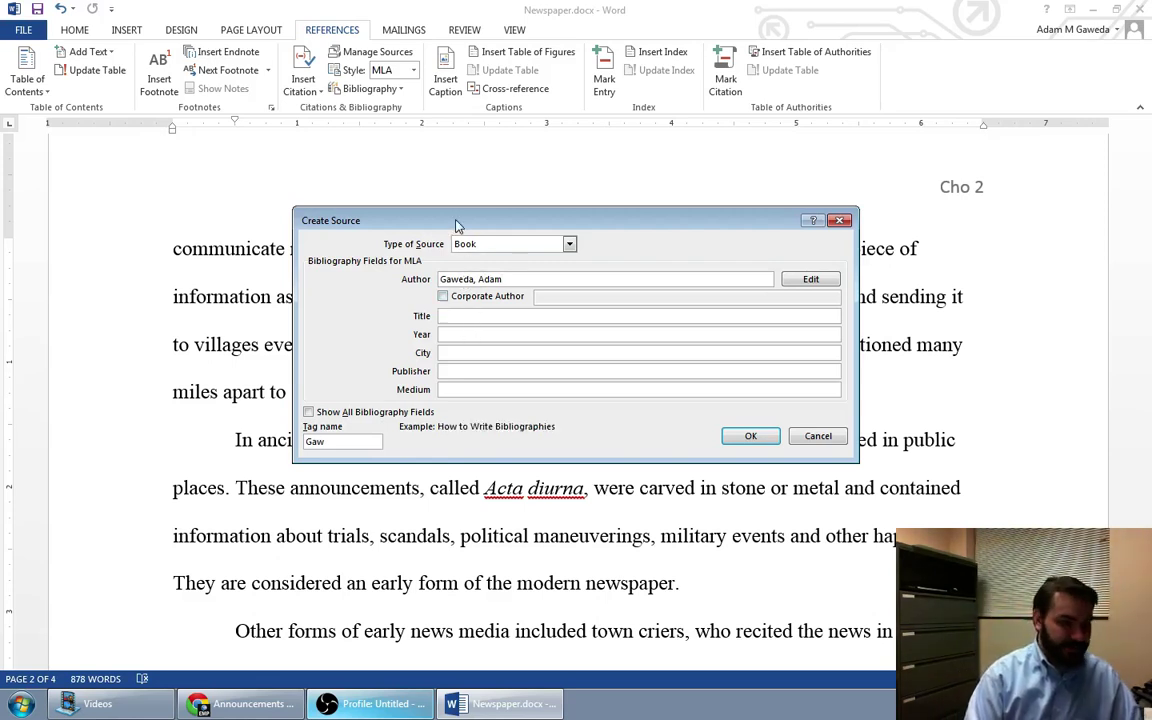
{"action": "left_click_drag", "start_coordinate": [456, 221], "coordinate": [435, 401]}
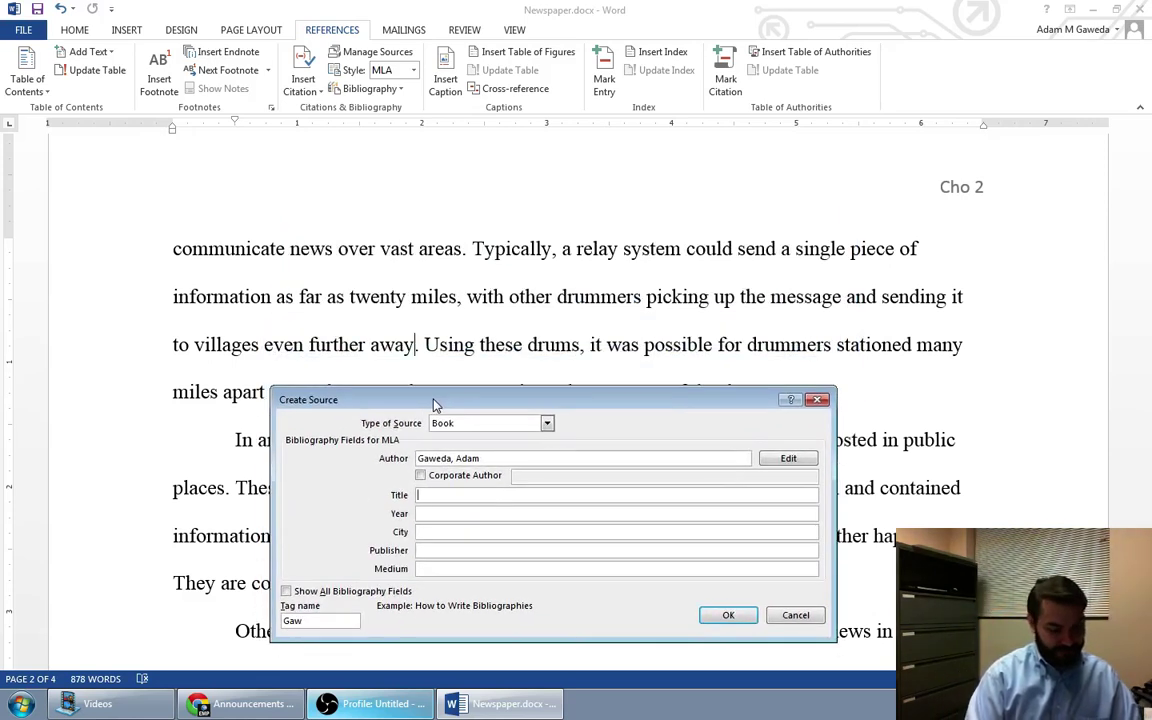
{"action": "type", "text": "Drummers"}
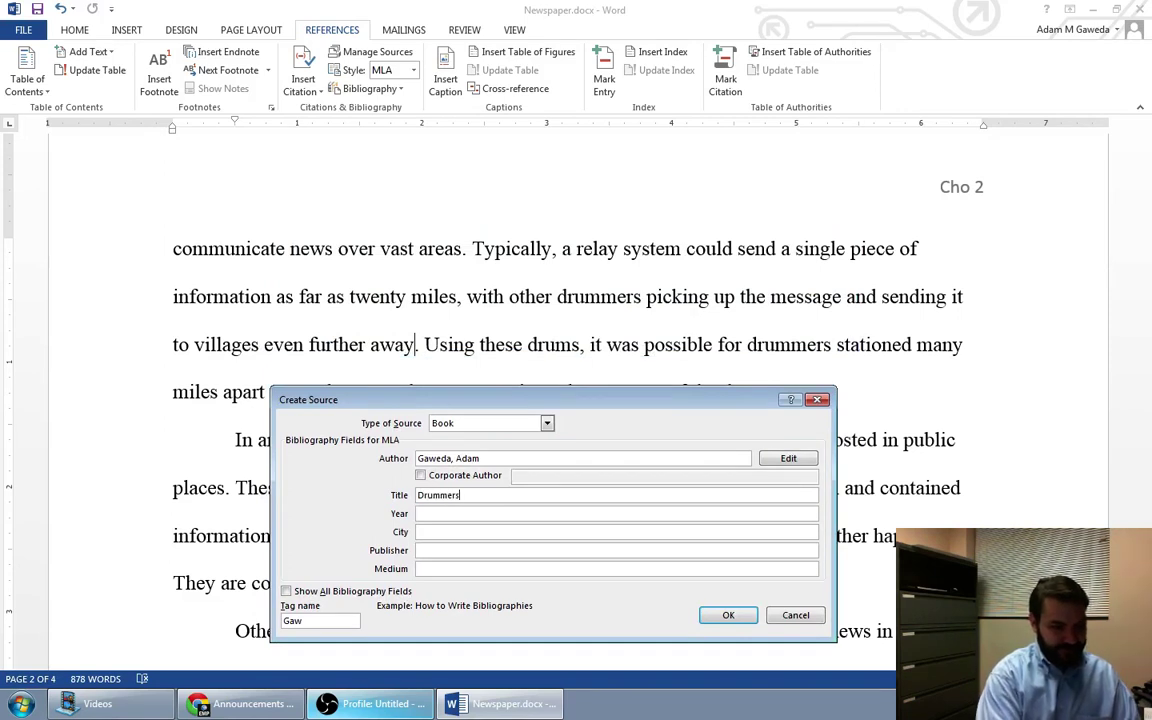
{"action": "type", "text": " and the Drum"}
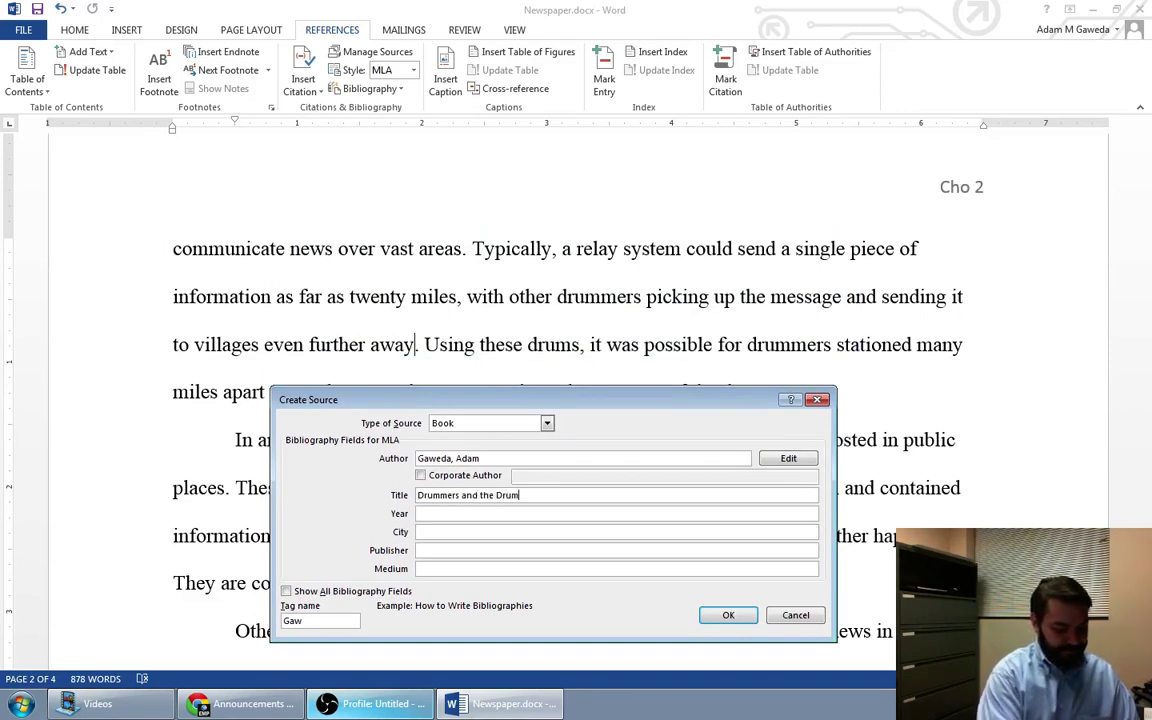
{"action": "type", "text": "line"}
Step: Complete the source with 2006, Chicago, Adventure Works Press and medium Document, and insert the citation
{"action": "key", "text": "Tab"}
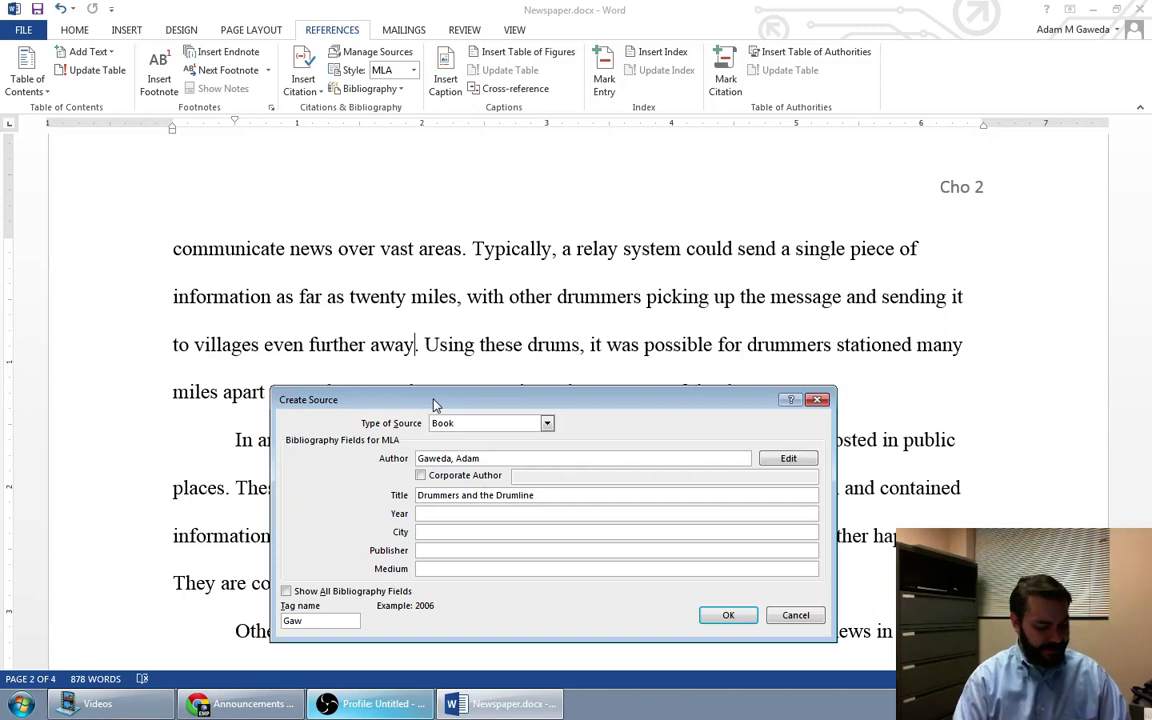
{"action": "type", "text": "2006"}
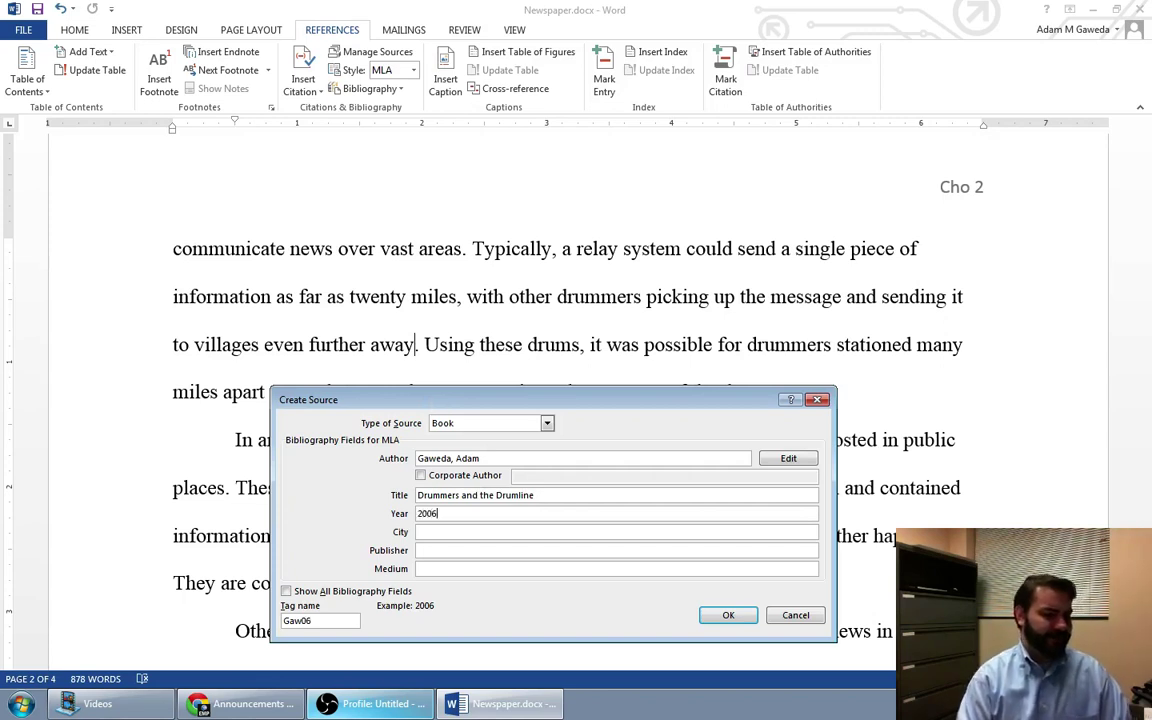
{"action": "key", "text": "Tab"}
{"action": "type", "text": "Chc"}
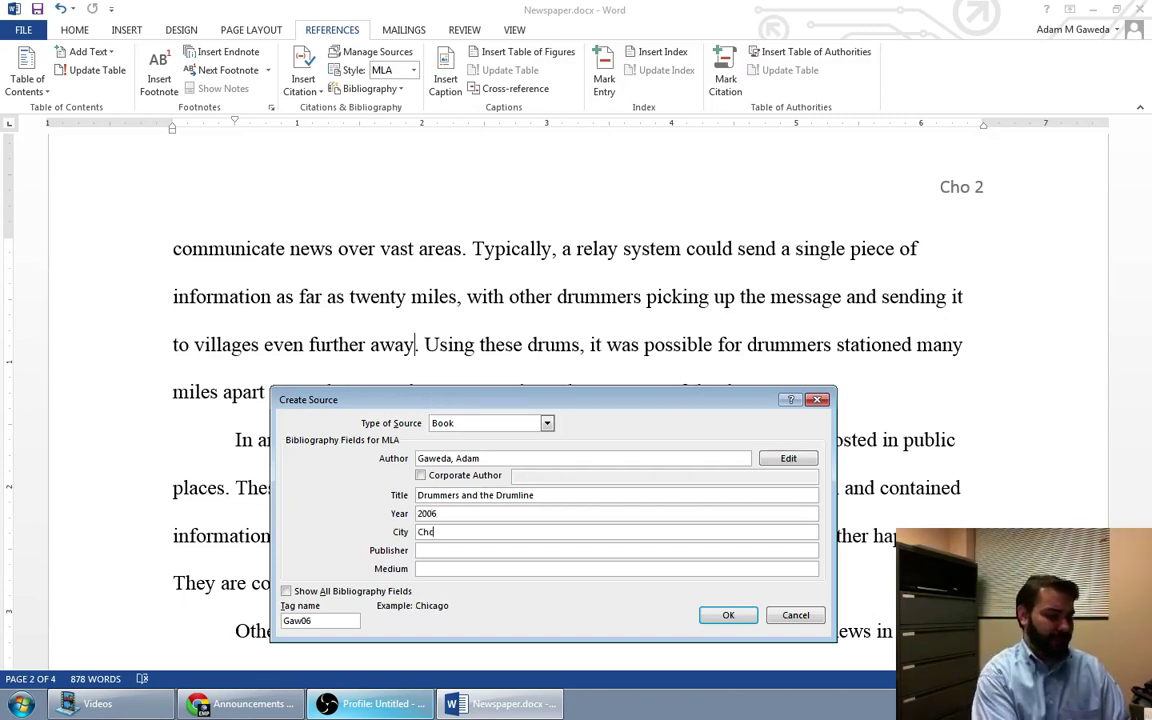
{"action": "key", "text": "BackSpace"}
{"action": "type", "text": "icago"}
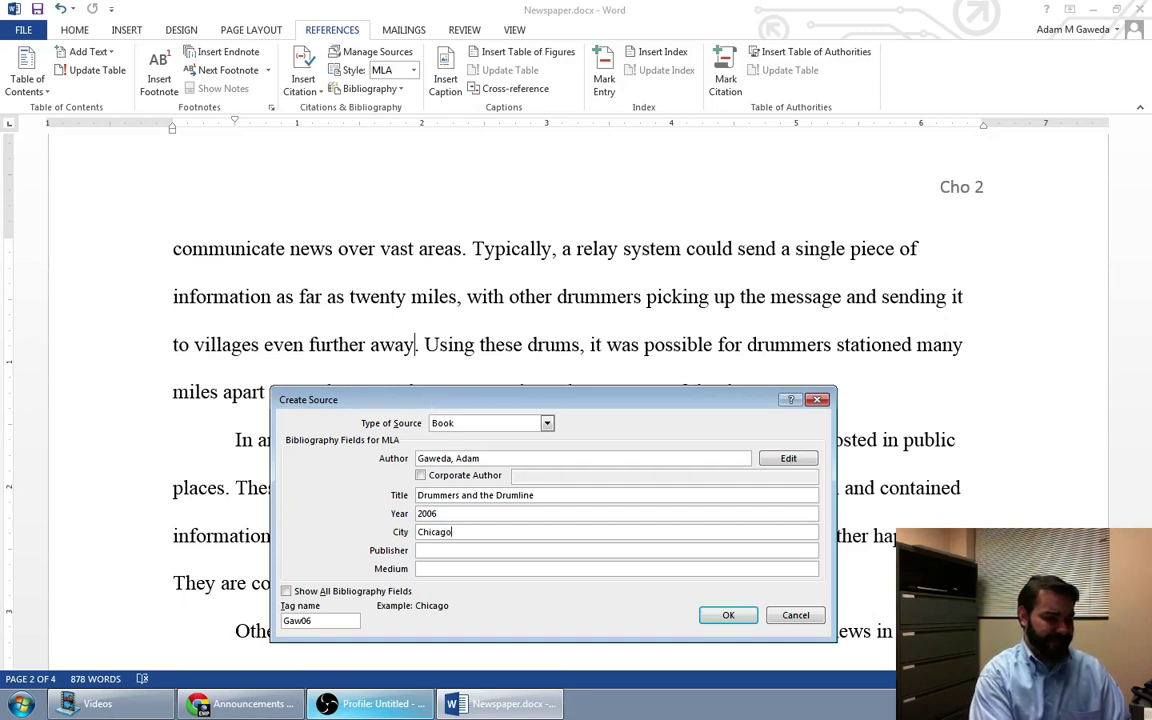
{"action": "key", "text": "Tab"}
{"action": "type", "text": "Adventu"}
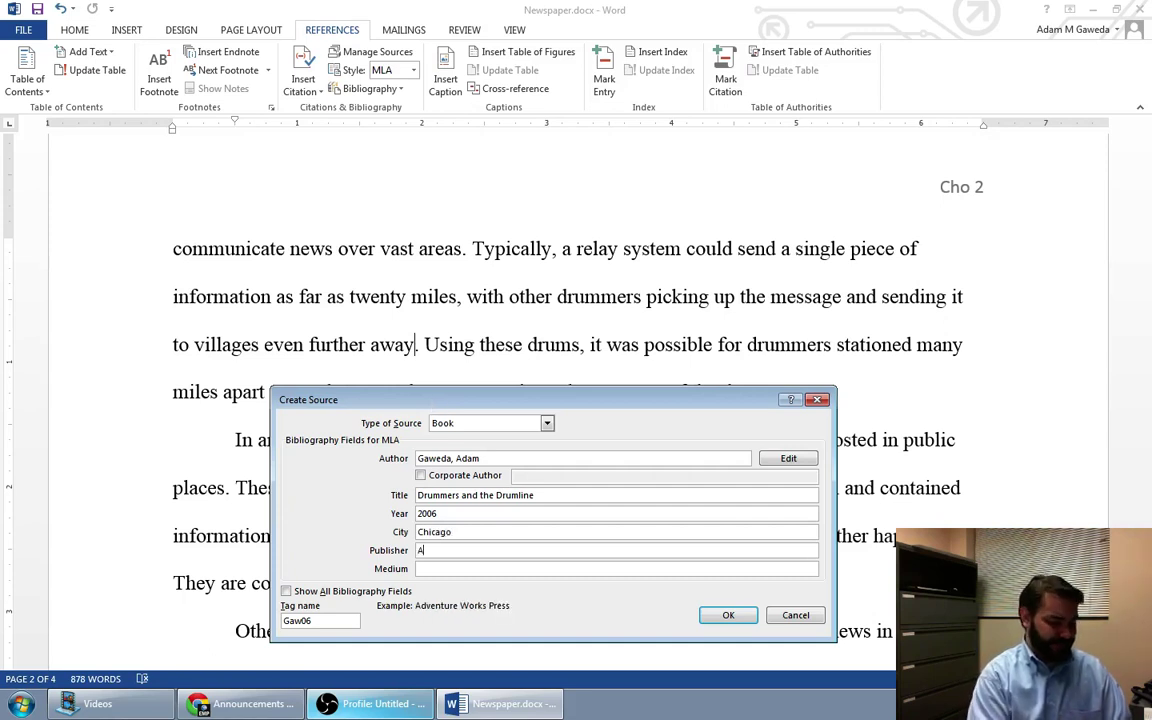
{"action": "type", "text": "re Works Press"}
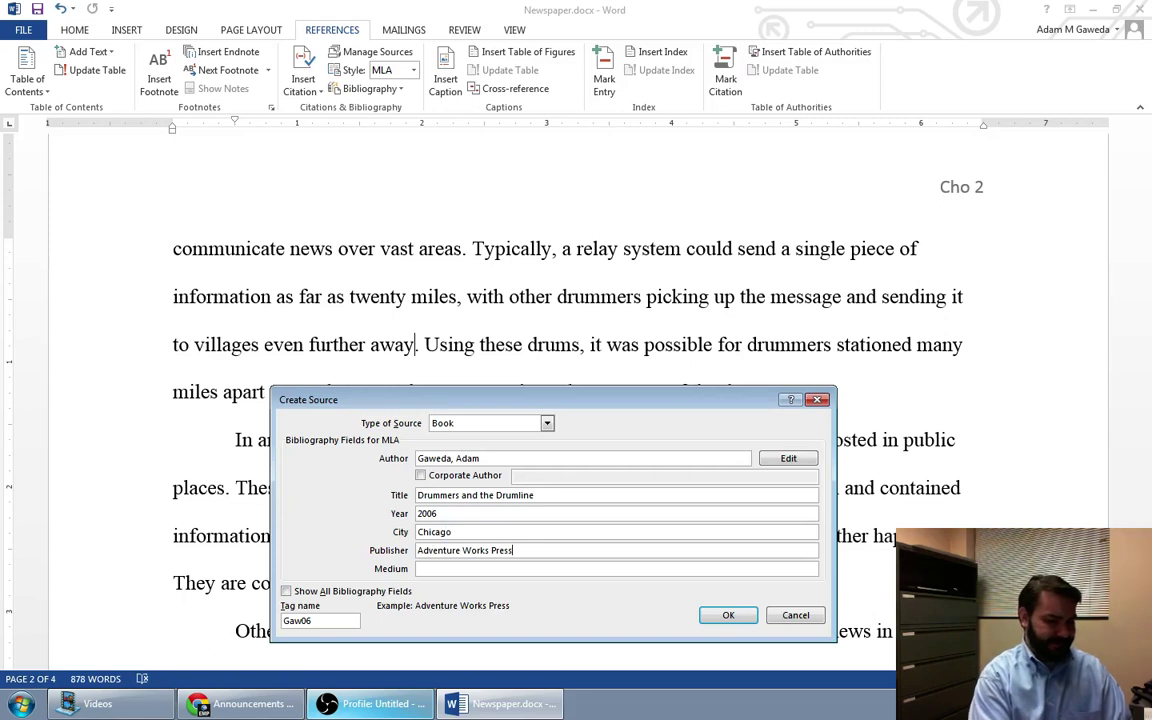
{"action": "key", "text": "Tab"}
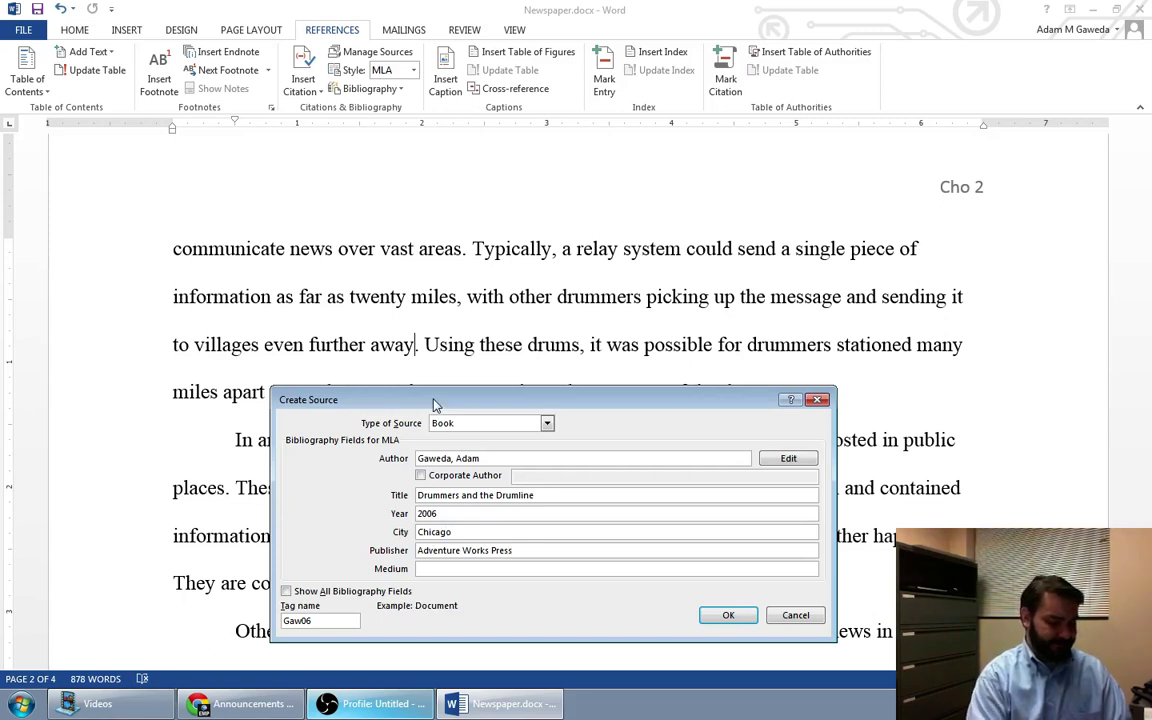
{"action": "type", "text": "Document"}
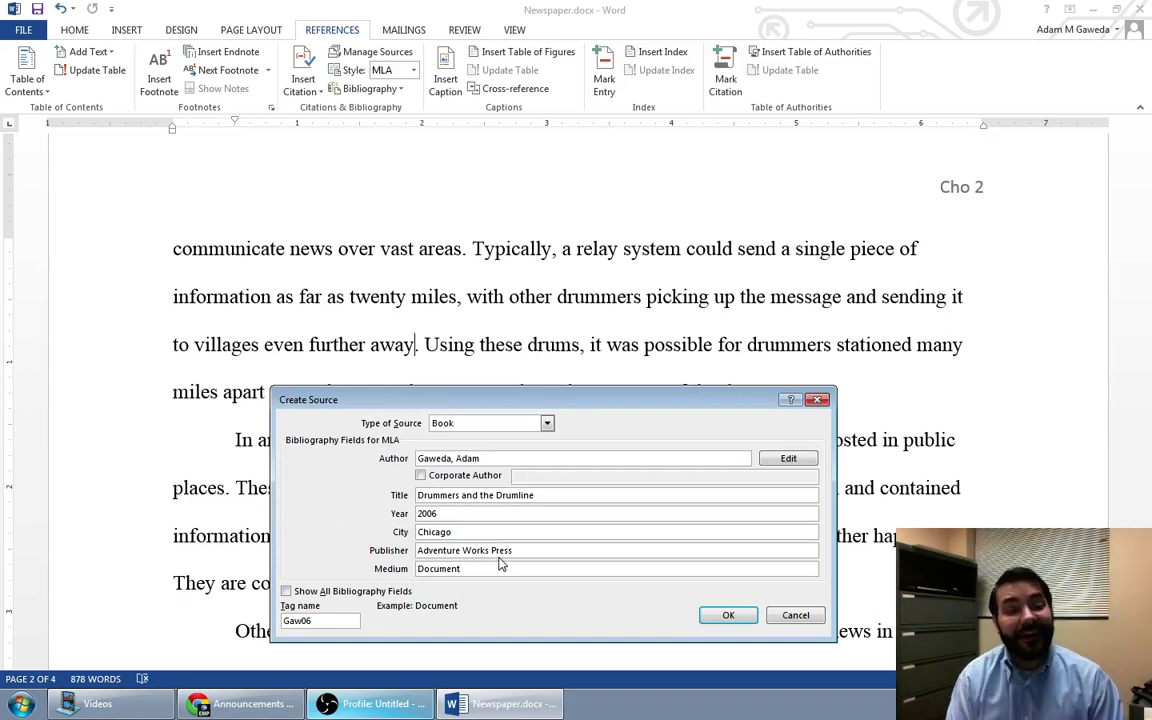
{"action": "left_click", "coordinate": [742, 622]}
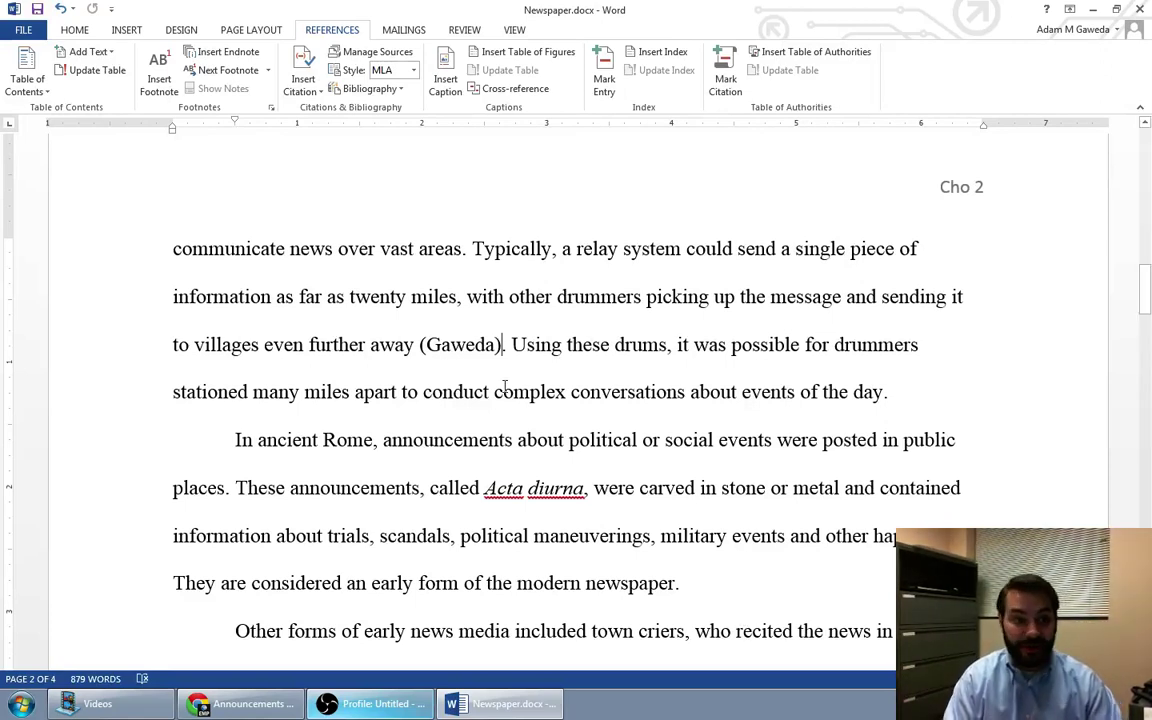
{"action": "left_click", "coordinate": [474, 345]}
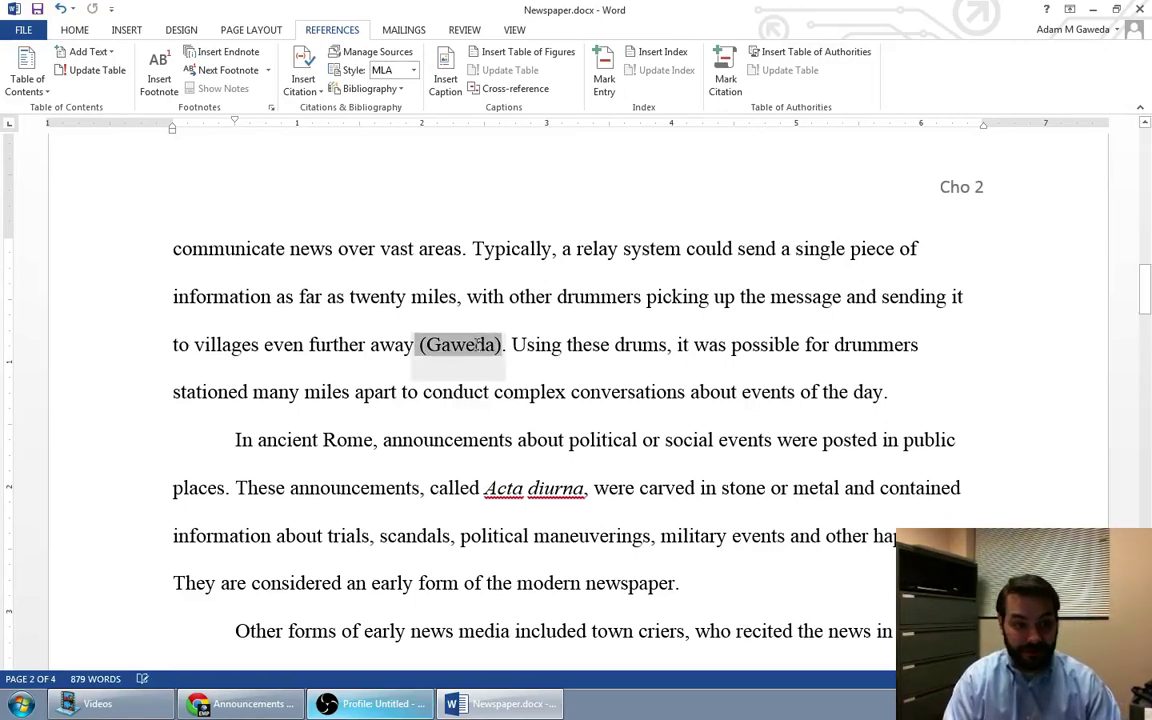
Step: Place the cursor after 'Western Europe' in the seventeenth-century newspapers paragraph, ready to add a citation
{"action": "left_click", "coordinate": [594, 340]}
{"action": "scroll", "coordinate": [594, 340], "scroll_direction": "down", "scroll_amount": 1}
{"action": "scroll", "coordinate": [594, 340], "scroll_direction": "down", "scroll_amount": 3}
{"action": "scroll", "coordinate": [594, 340], "scroll_direction": "down", "scroll_amount": 2}
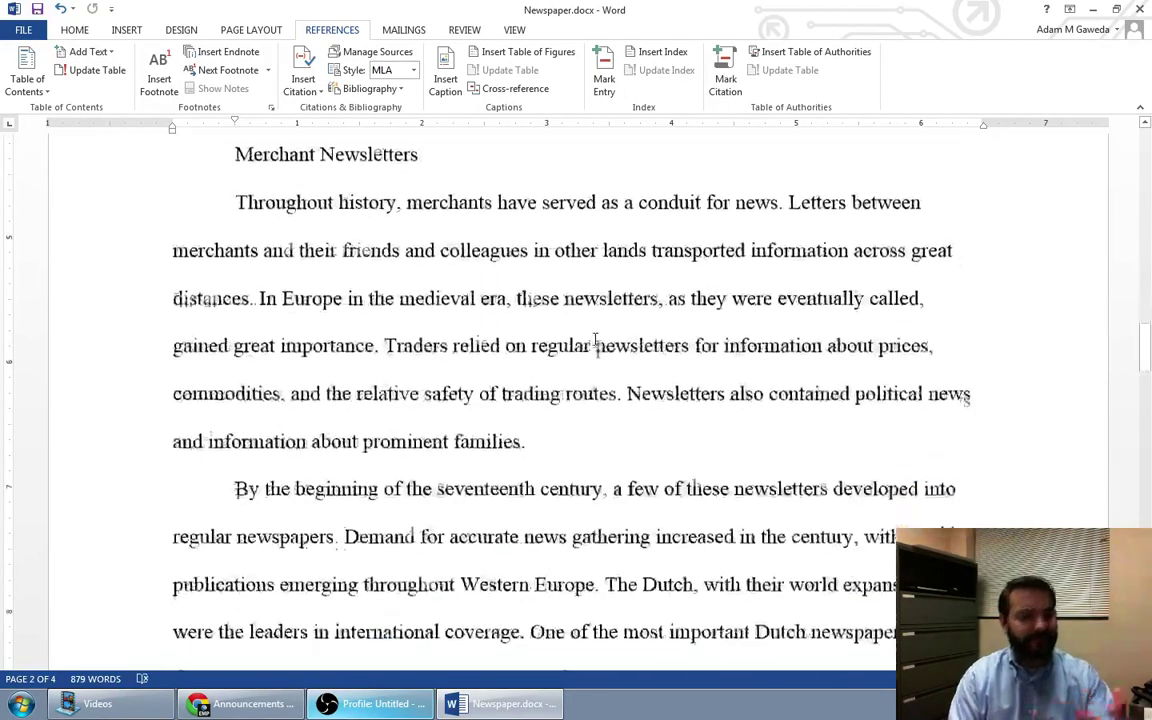
{"action": "scroll", "coordinate": [594, 340], "scroll_direction": "down", "scroll_amount": 4}
{"action": "scroll", "coordinate": [594, 340], "scroll_direction": "down", "scroll_amount": 2}
{"action": "scroll", "coordinate": [594, 340], "scroll_direction": "up", "scroll_amount": 2}
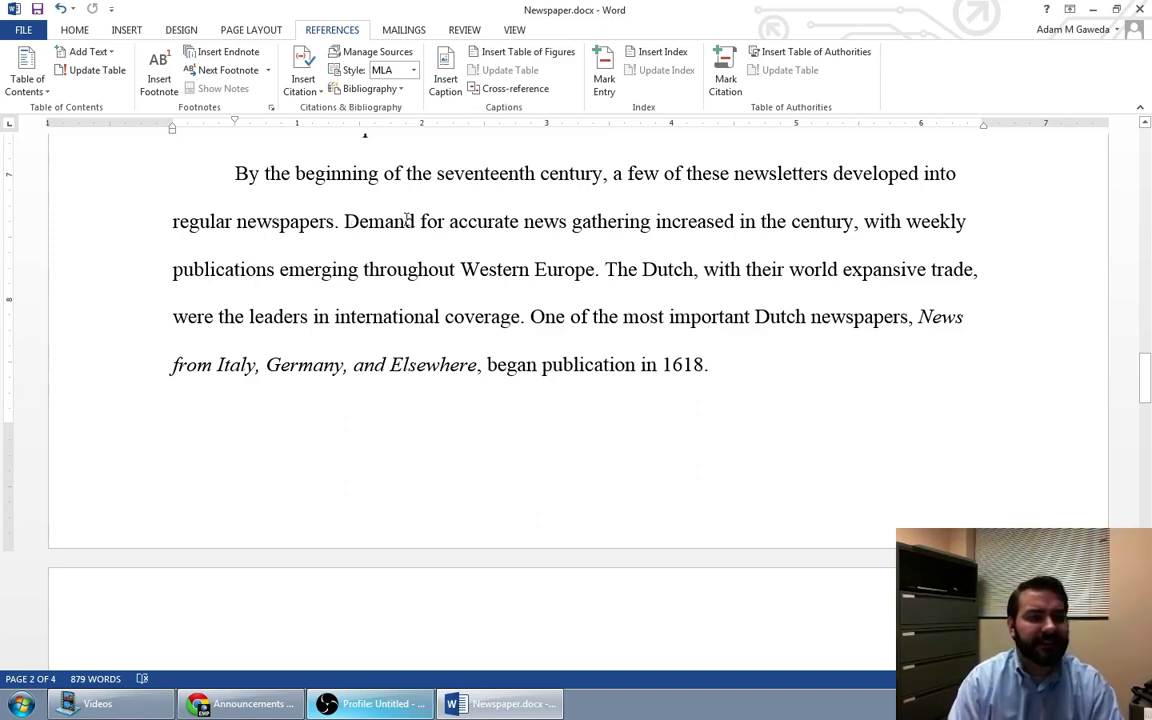
{"action": "left_click_drag", "start_coordinate": [306, 180], "coordinate": [527, 288]}
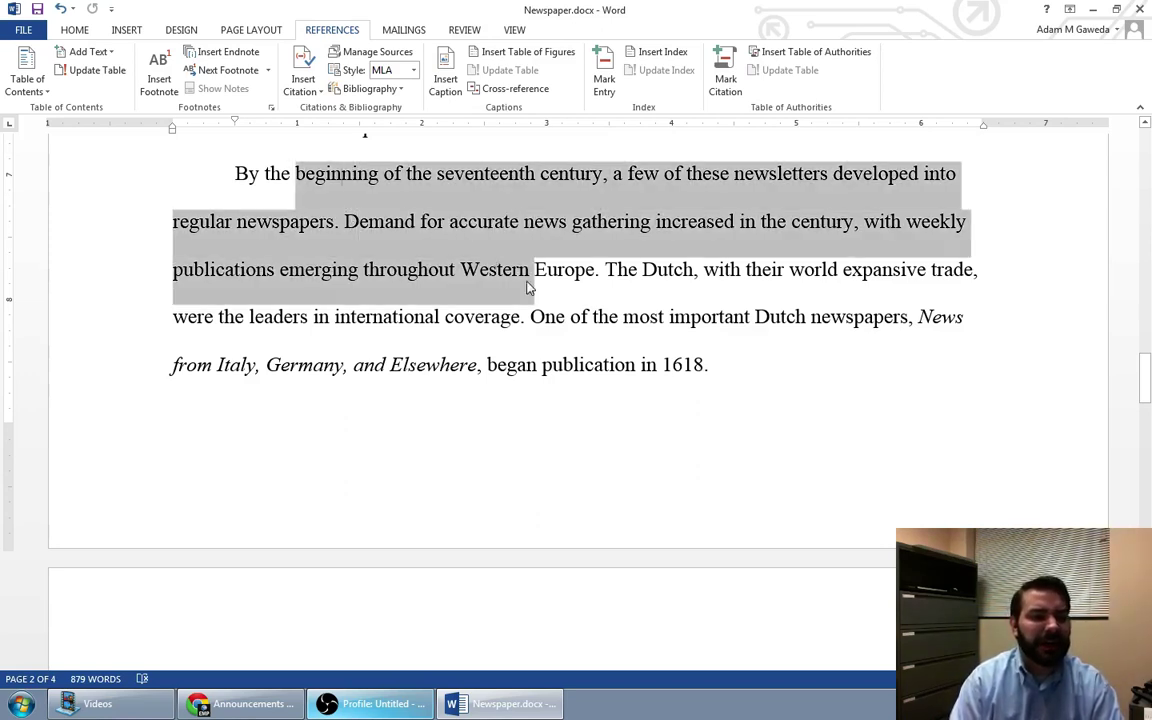
{"action": "left_click", "coordinate": [535, 268]}
{"action": "left_click_drag", "start_coordinate": [595, 270], "coordinate": [371, 212]}
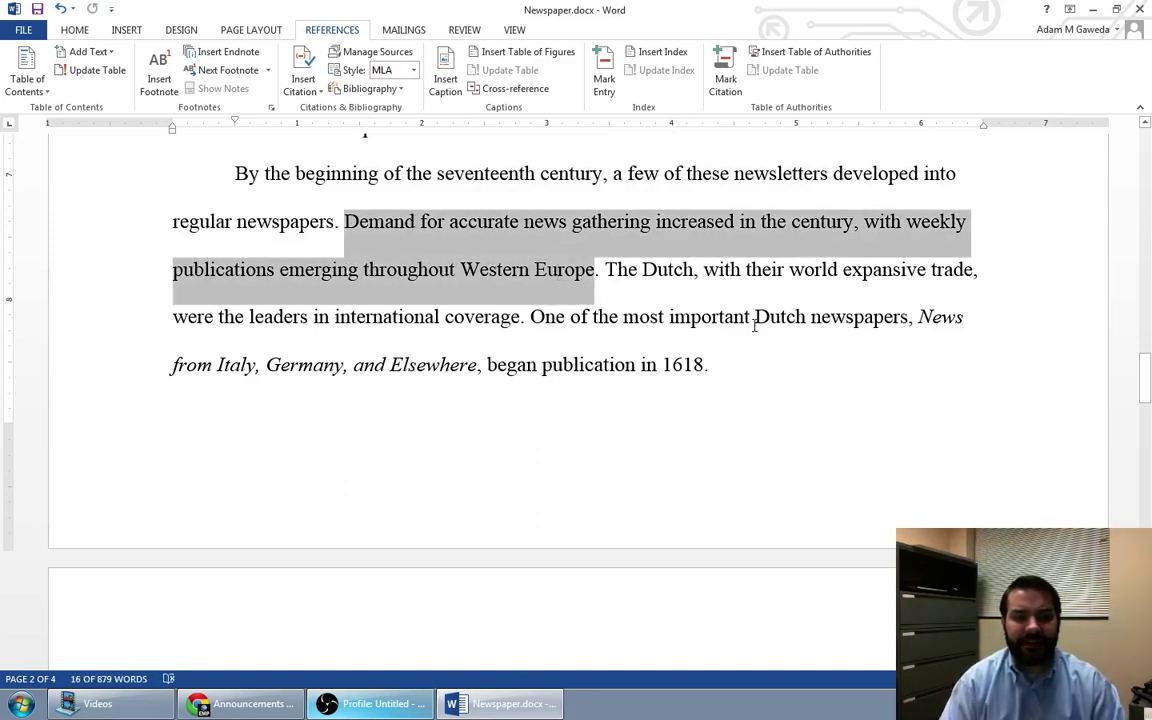
{"action": "left_click", "coordinate": [600, 270]}
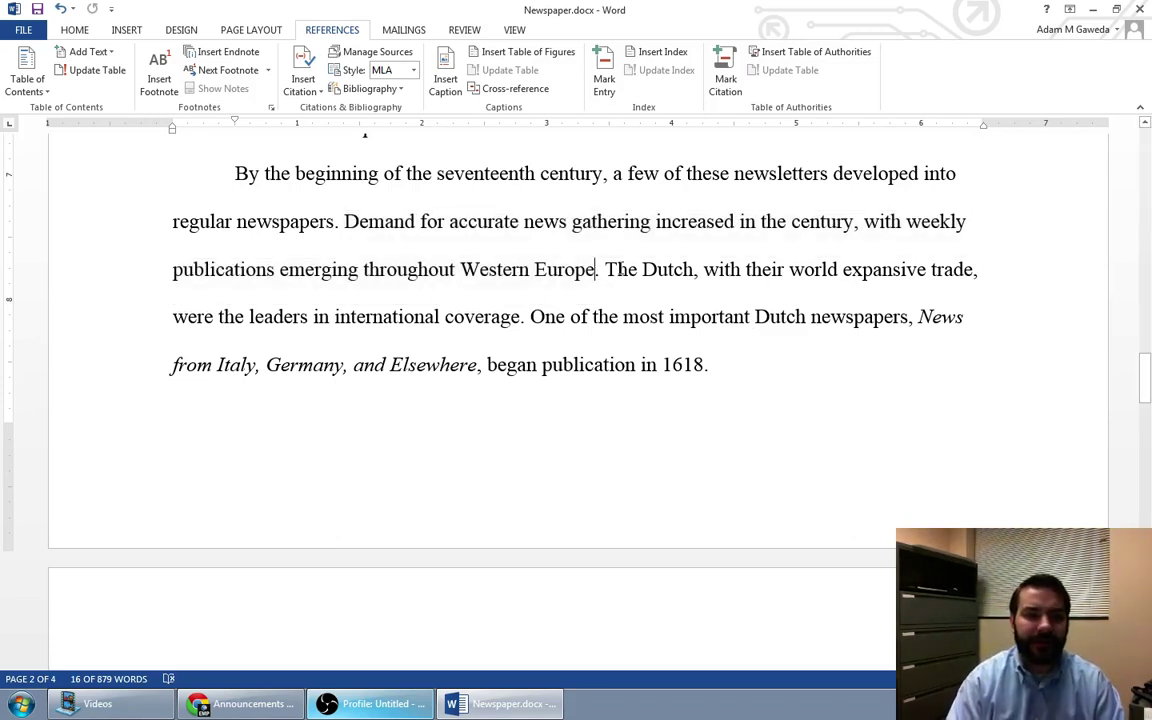
{"action": "left_click", "coordinate": [304, 88]}
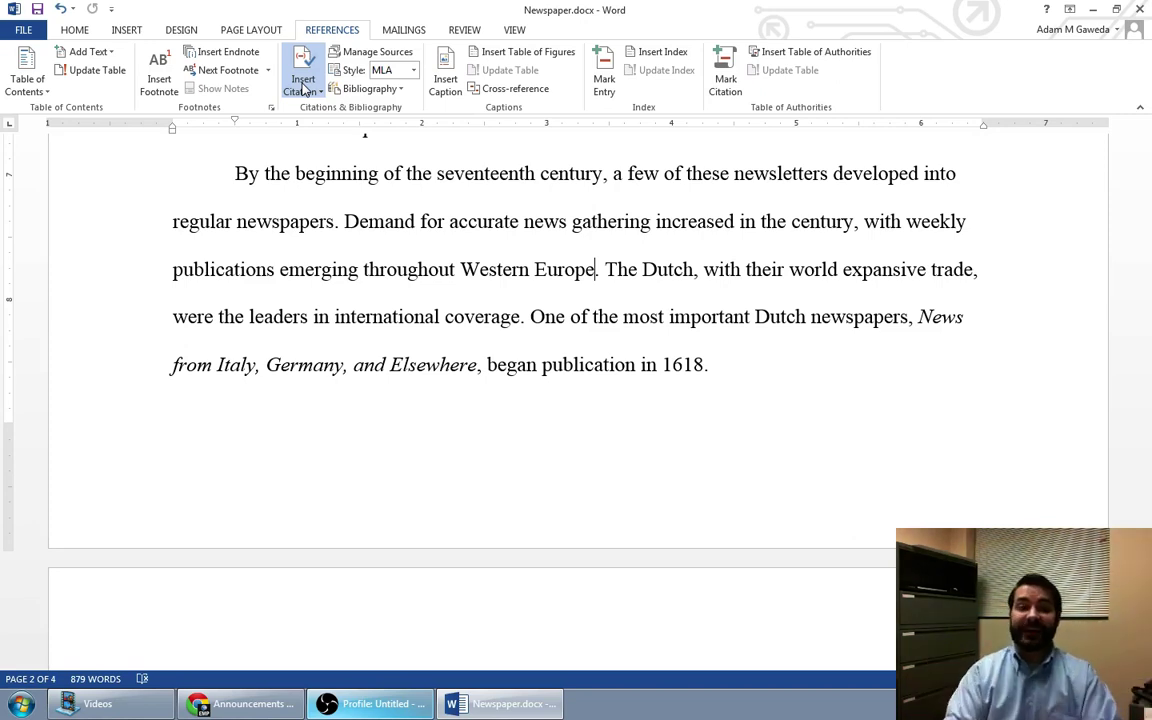
Step: Start a new Web site source and enter the author's name
{"action": "left_click", "coordinate": [287, 146]}
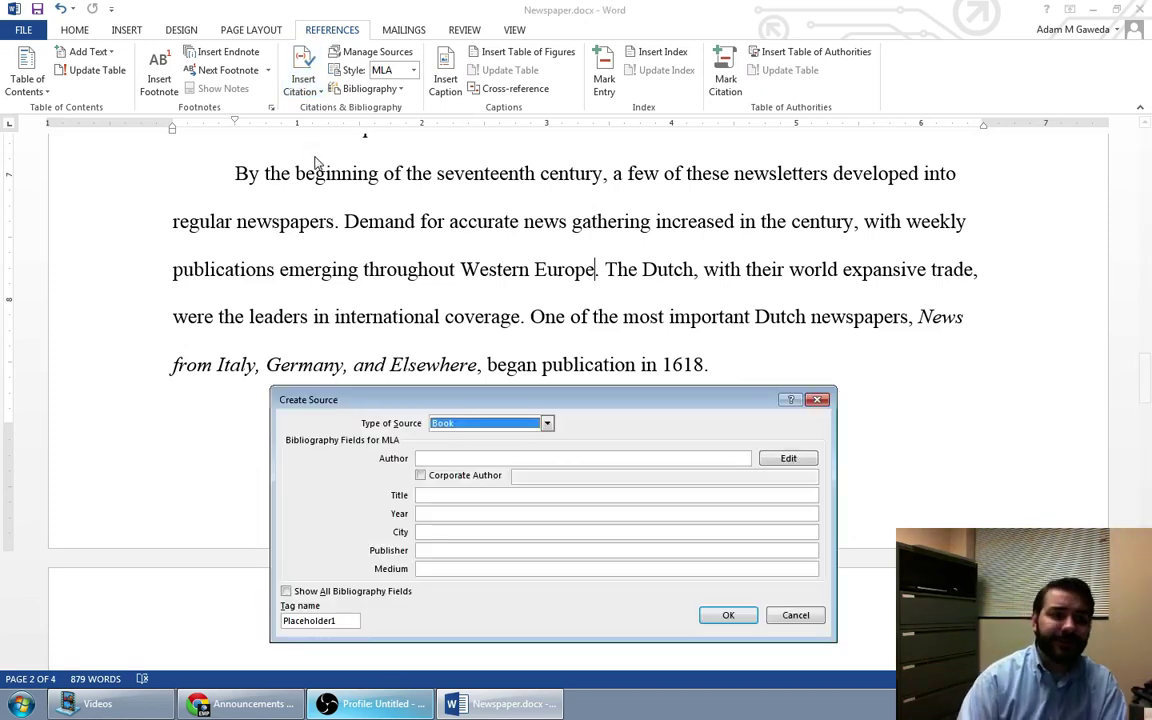
{"action": "left_click_drag", "start_coordinate": [528, 388], "coordinate": [532, 207]}
{"action": "left_click", "coordinate": [551, 242]}
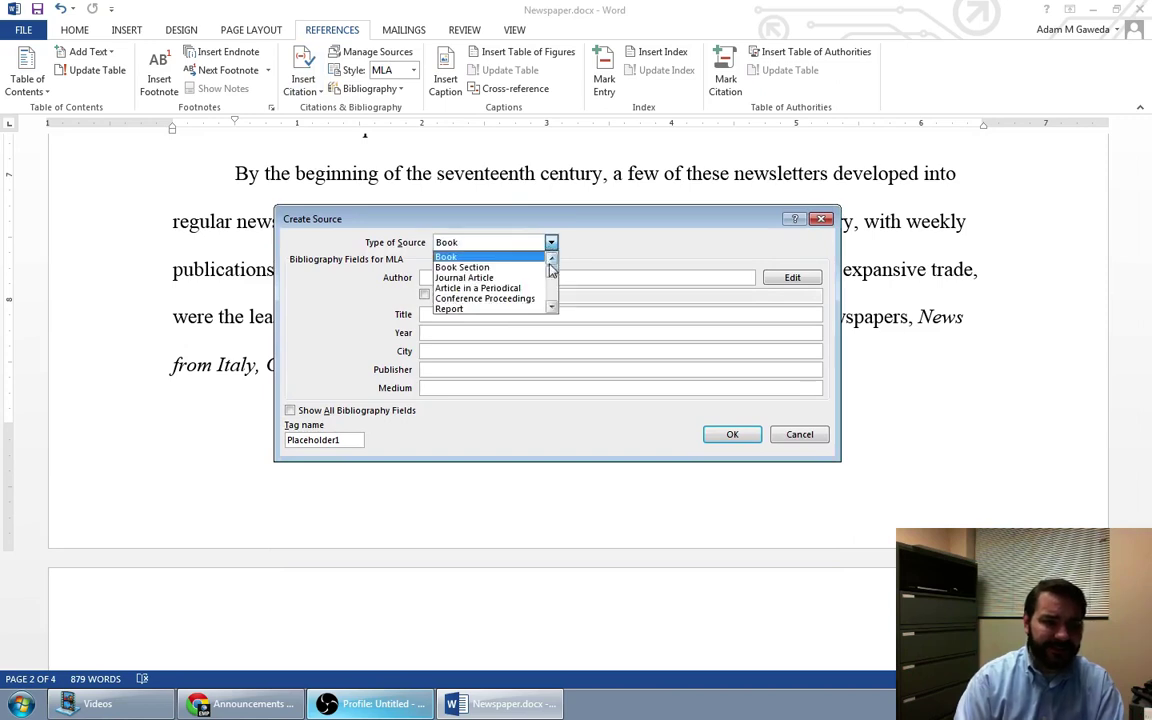
{"action": "scroll", "coordinate": [553, 277], "scroll_direction": "down", "scroll_amount": 3}
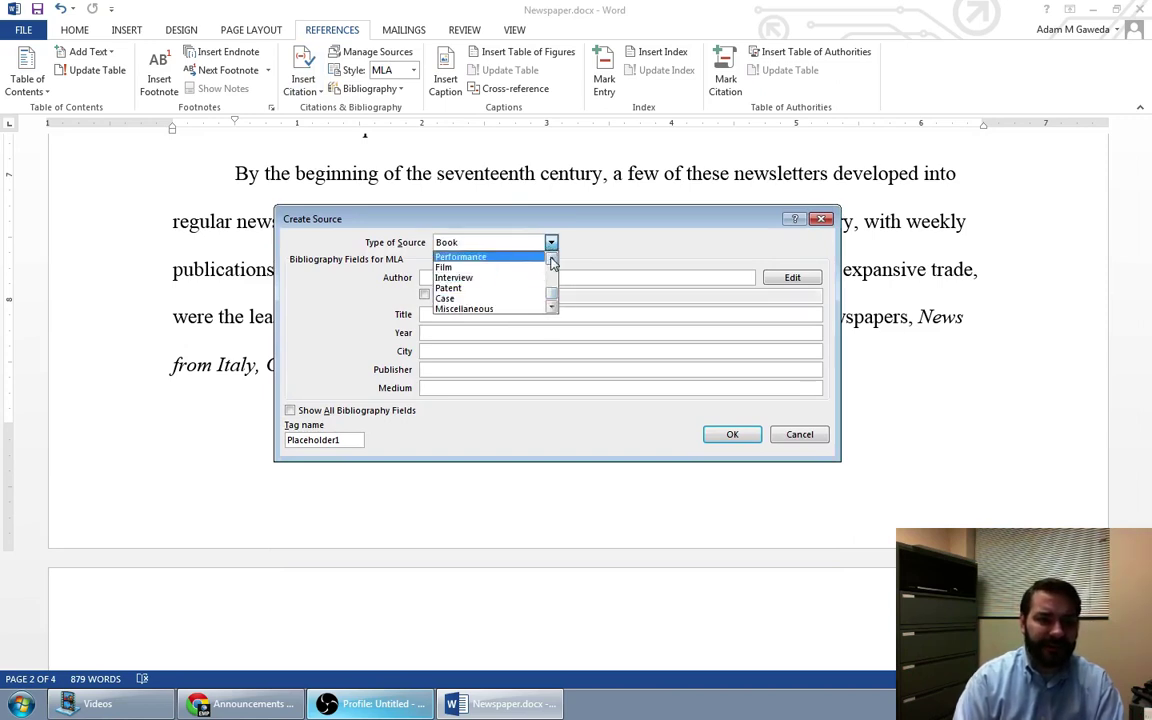
{"action": "left_click", "coordinate": [551, 259]}
{"action": "scroll", "coordinate": [553, 262], "scroll_direction": "up", "scroll_amount": 1}
{"action": "scroll", "coordinate": [553, 262], "scroll_direction": "up", "scroll_amount": 1}
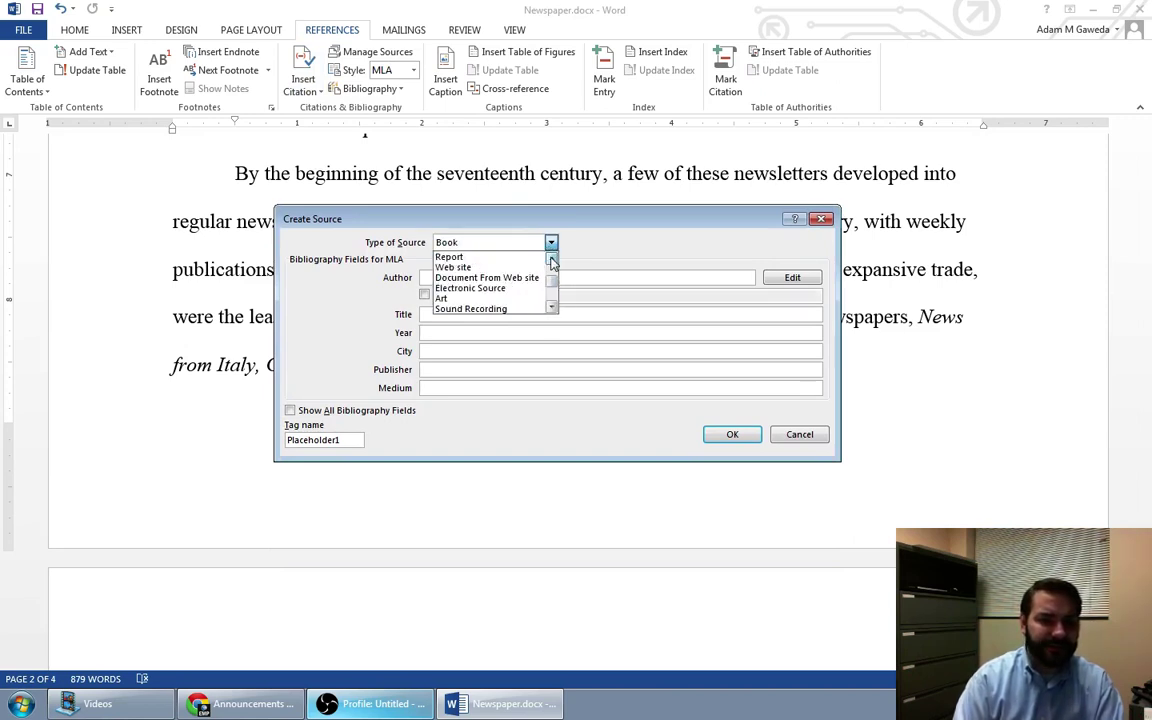
{"action": "left_click", "coordinate": [481, 268]}
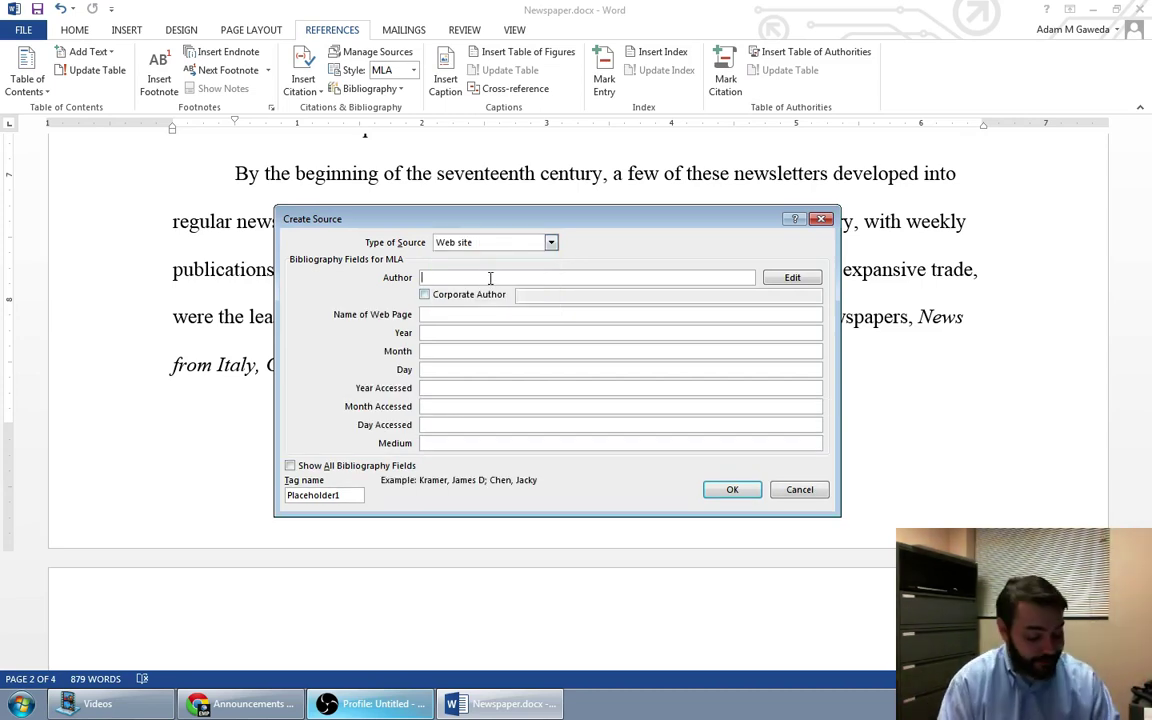
{"action": "type", "text": "Gaweda, "}
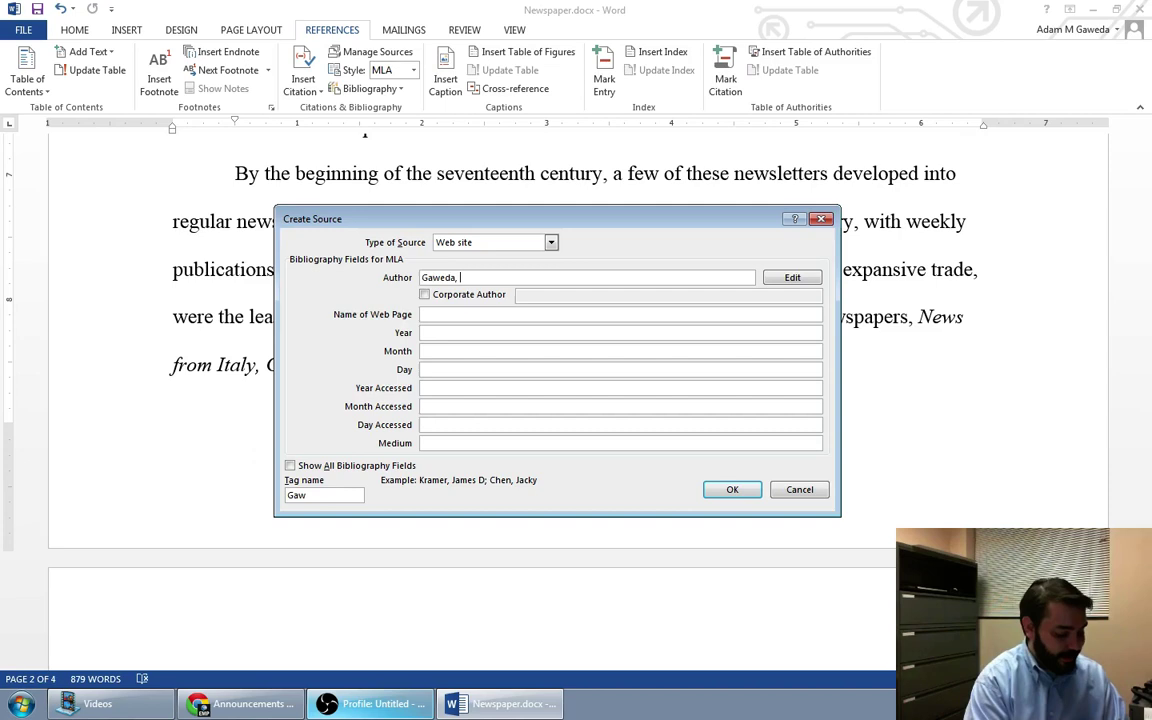
{"action": "type", "text": "Adam"}
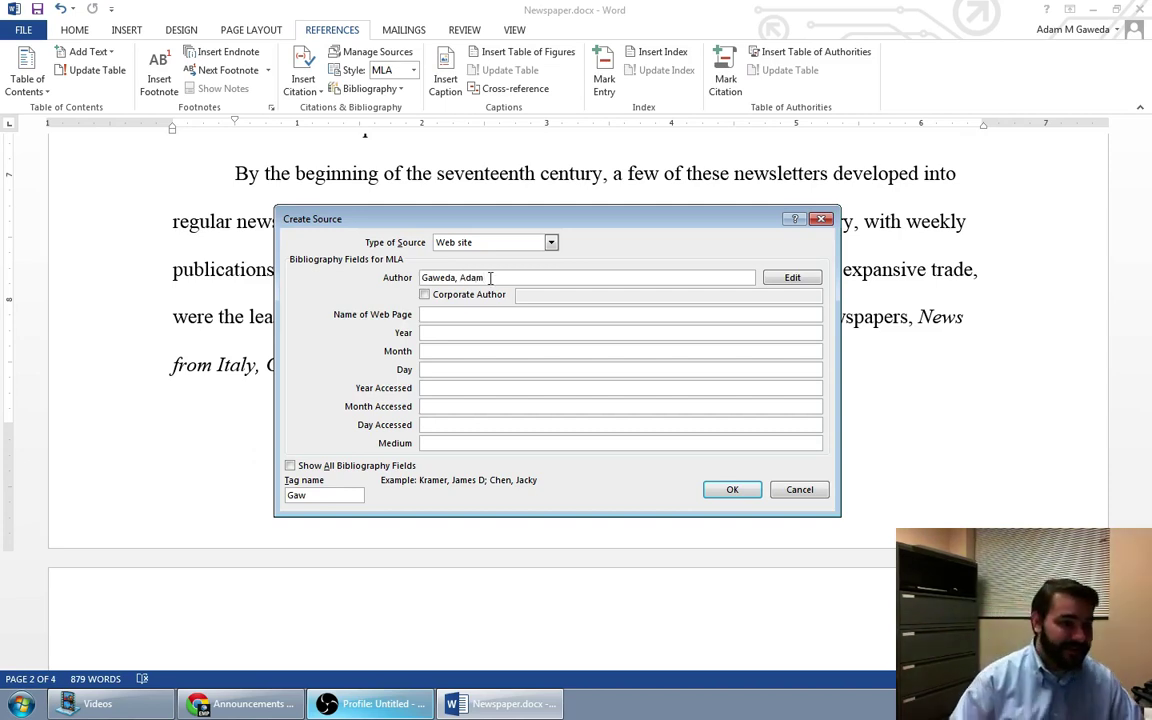
{"action": "left_click_drag", "start_coordinate": [465, 219], "coordinate": [510, 293]}
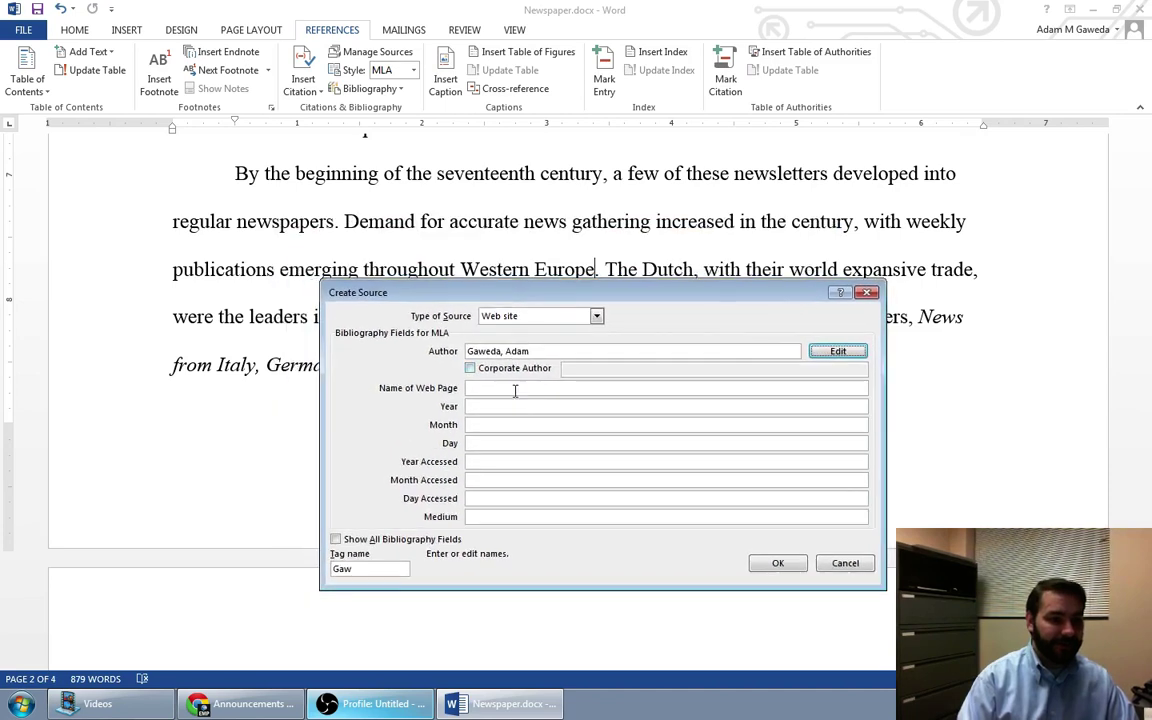
Step: Name the web page Adam's Sweet Kick-A Blog, published 9 February 2015
{"action": "left_click", "coordinate": [515, 390]}
{"action": "type", "text": "Adam's Sweet K"}
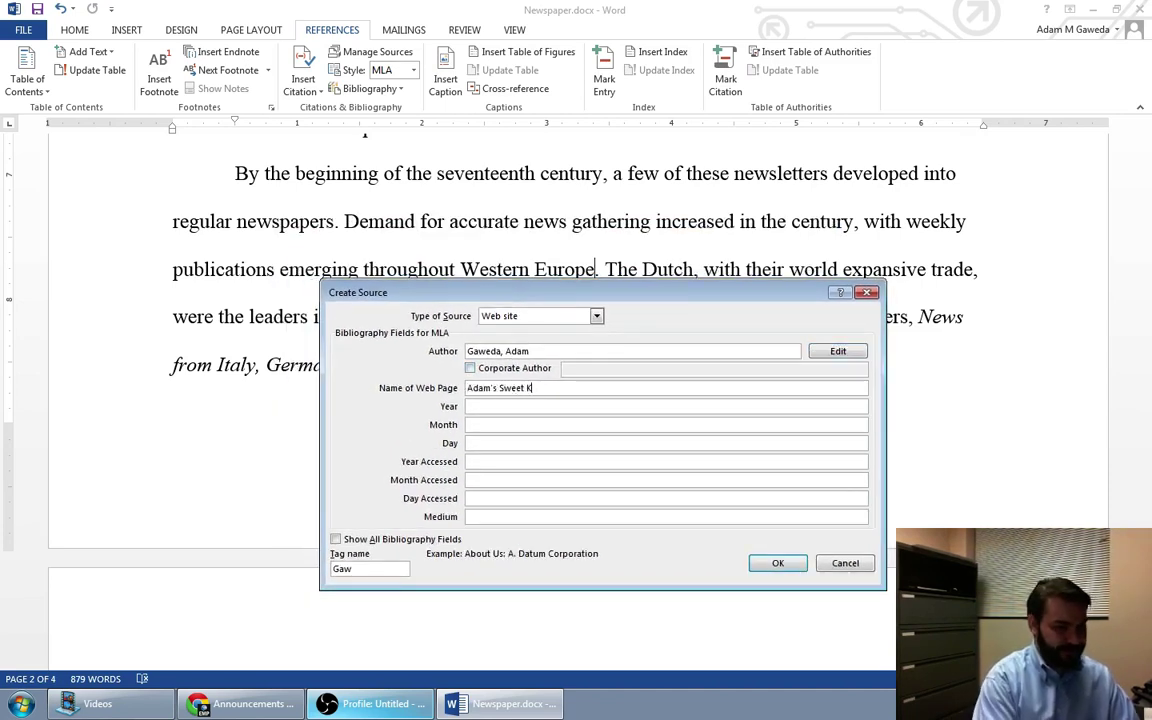
{"action": "type", "text": "ick"}
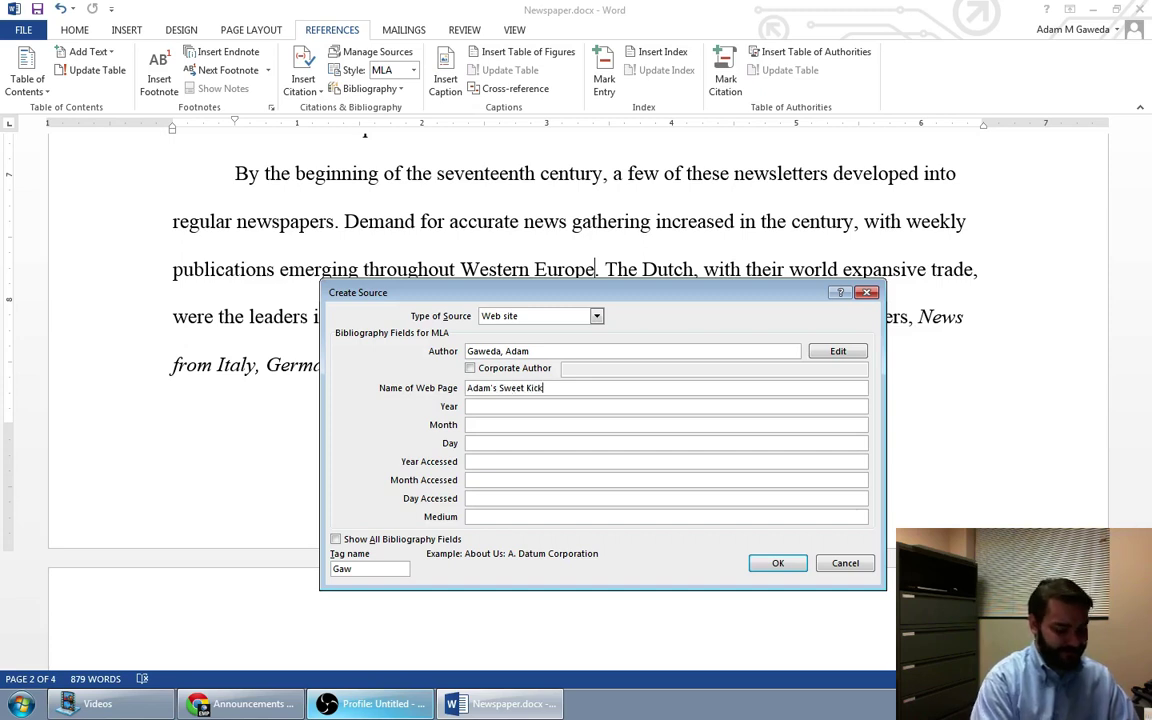
{"action": "type", "text": "-A Blog"}
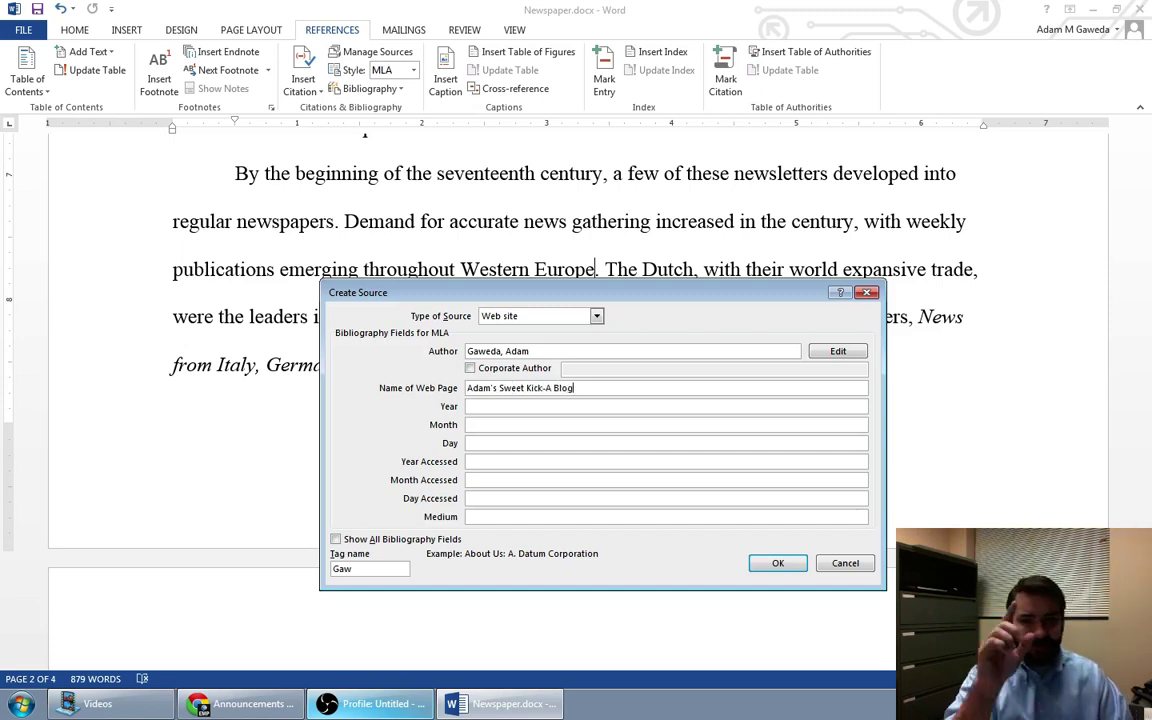
{"action": "key", "text": "Tab"}
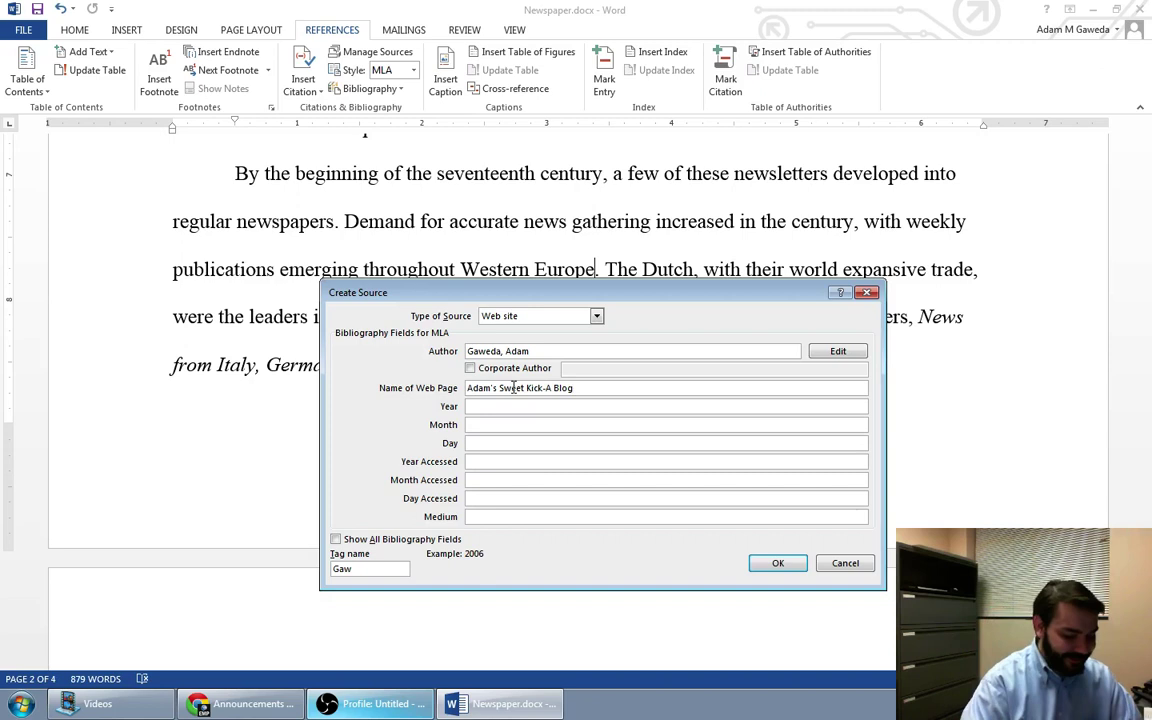
{"action": "type", "text": "2015"}
{"action": "key", "text": "Tab"}
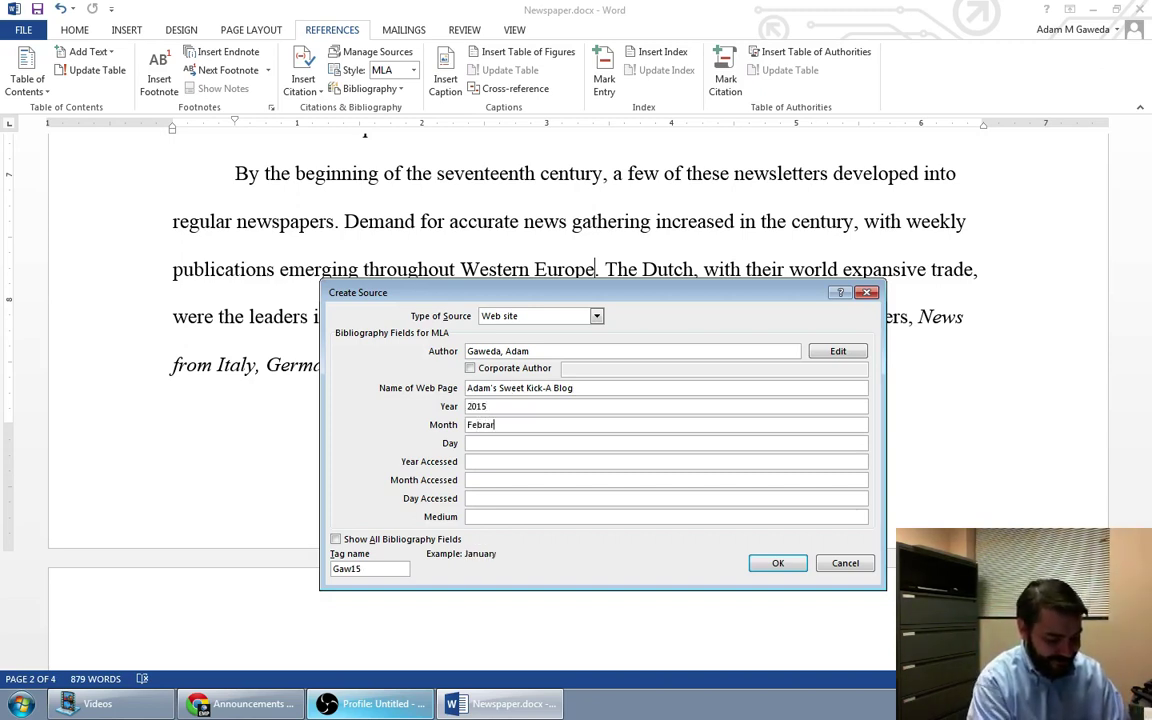
{"action": "key", "text": "BackSpace"}
{"action": "type", "text": "uary"}
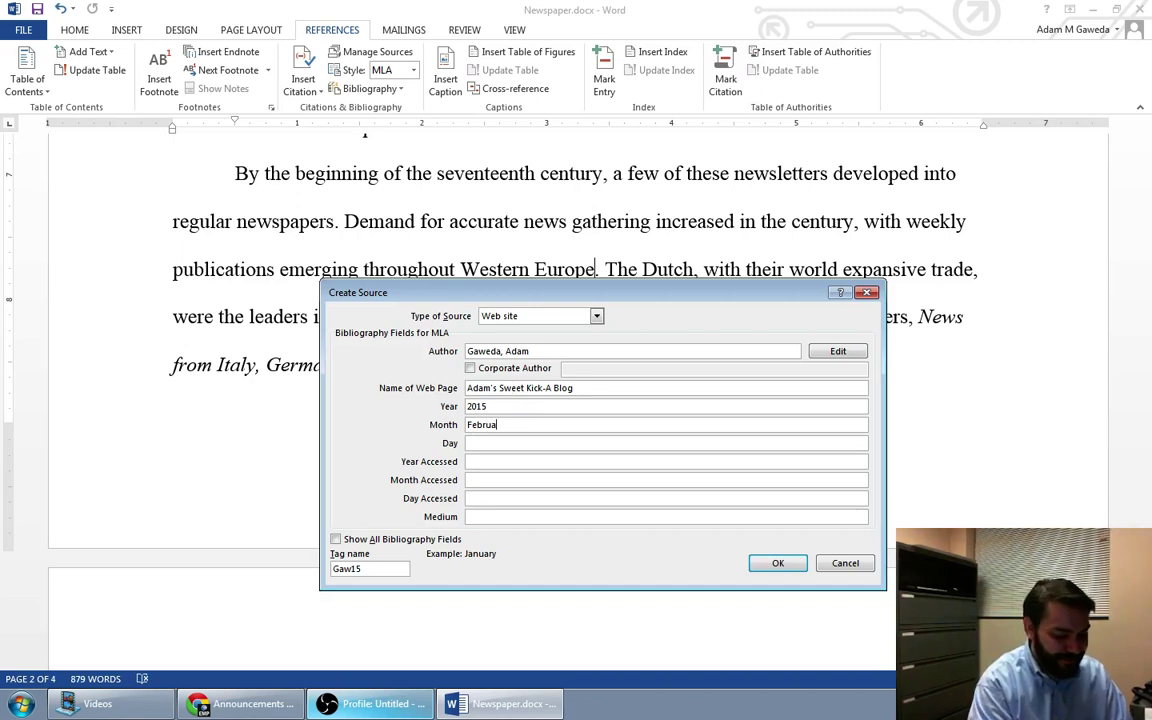
{"action": "key", "text": "Tab"}
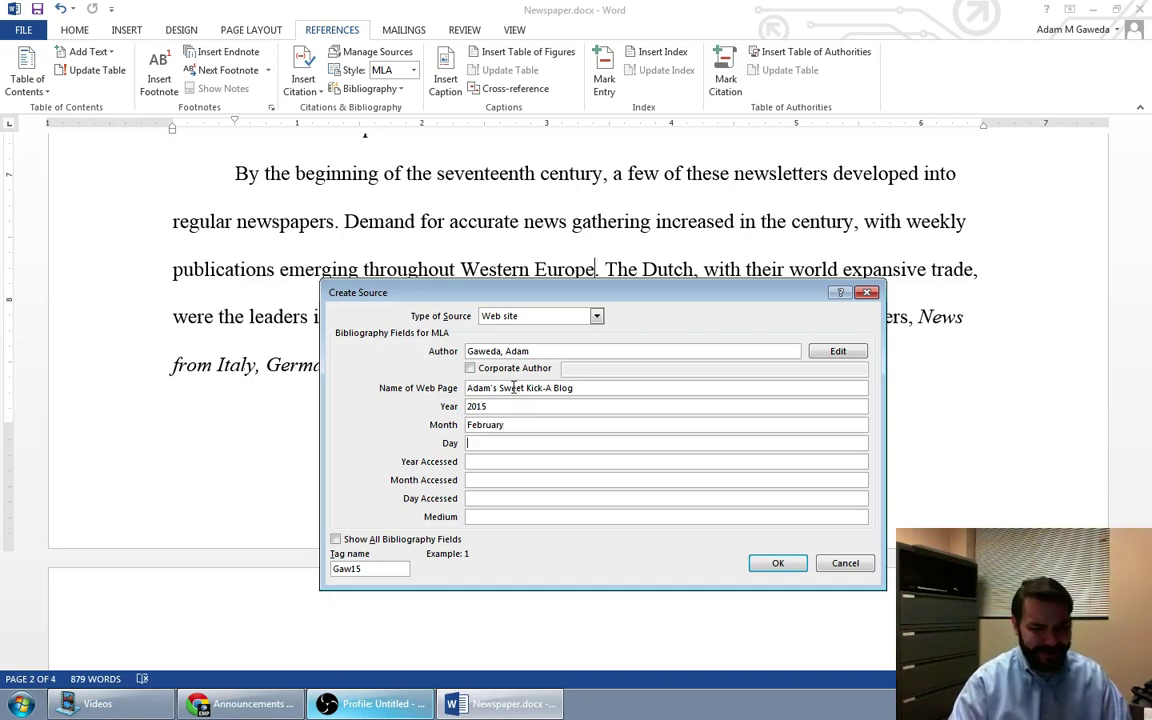
{"action": "type", "text": "9"}
Step: Set the access date to 9 February 2015 and insert the citation
{"action": "key", "text": "Tab"}
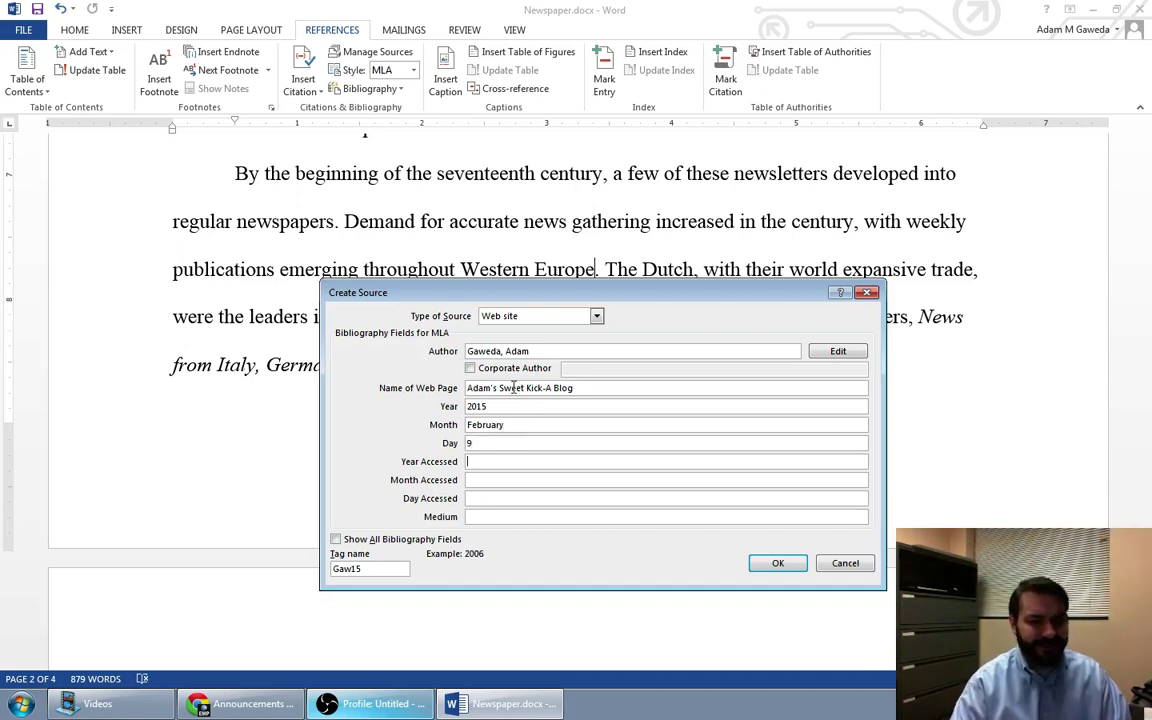
{"action": "type", "text": "2015"}
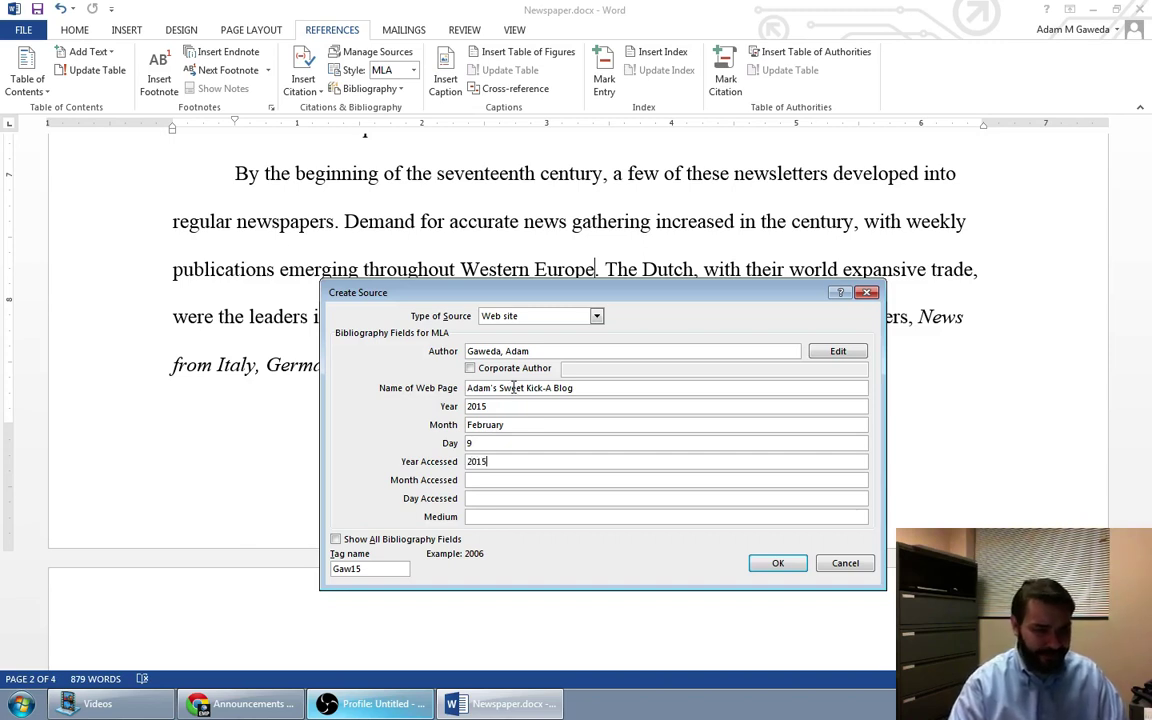
{"action": "key", "text": "Tab"}
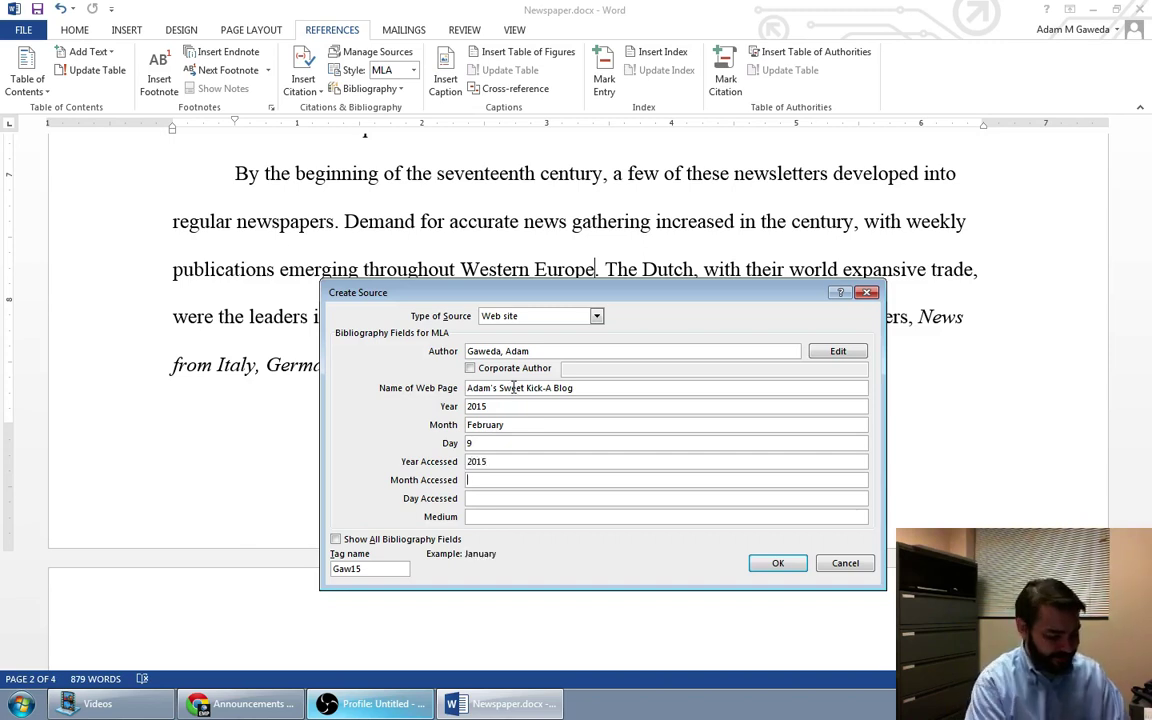
{"action": "type", "text": "February"}
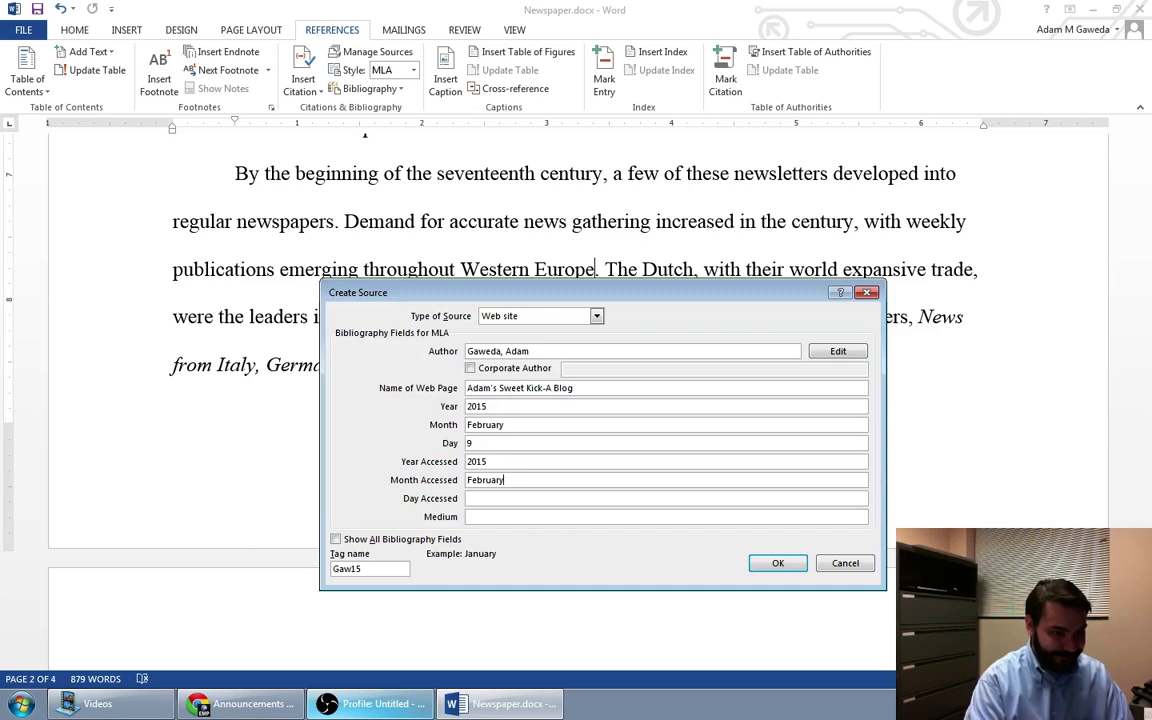
{"action": "key", "text": "Tab"}
{"action": "type", "text": "9"}
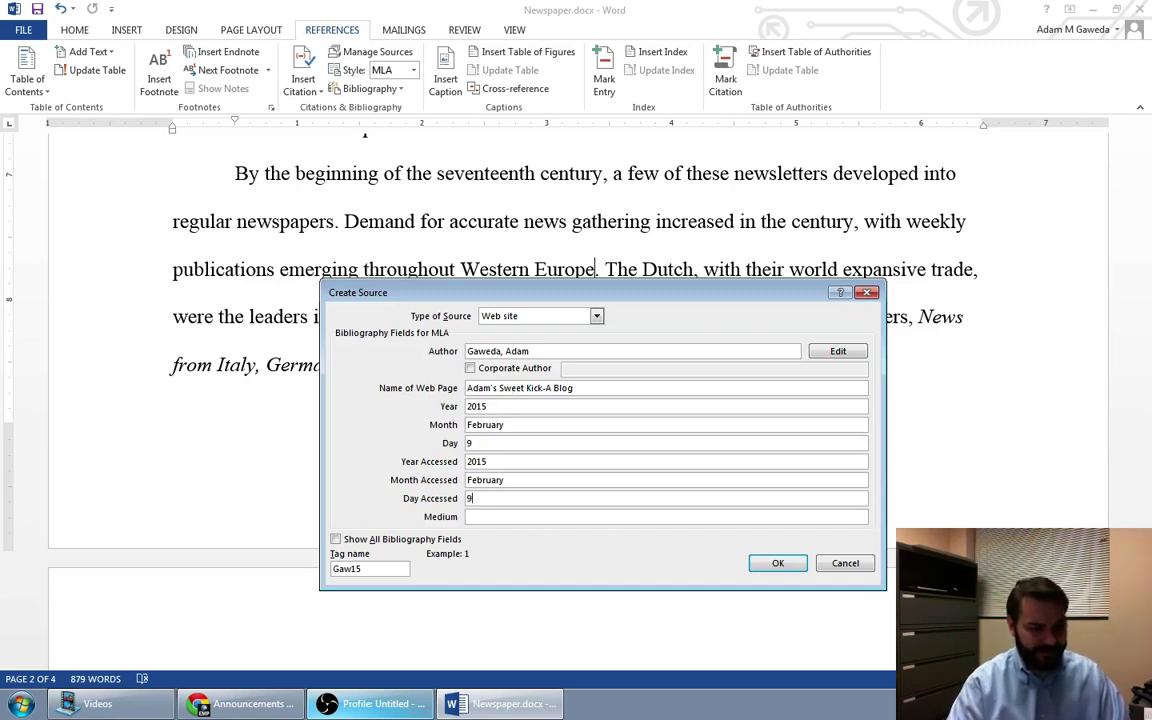
{"action": "key", "text": "Tab"}
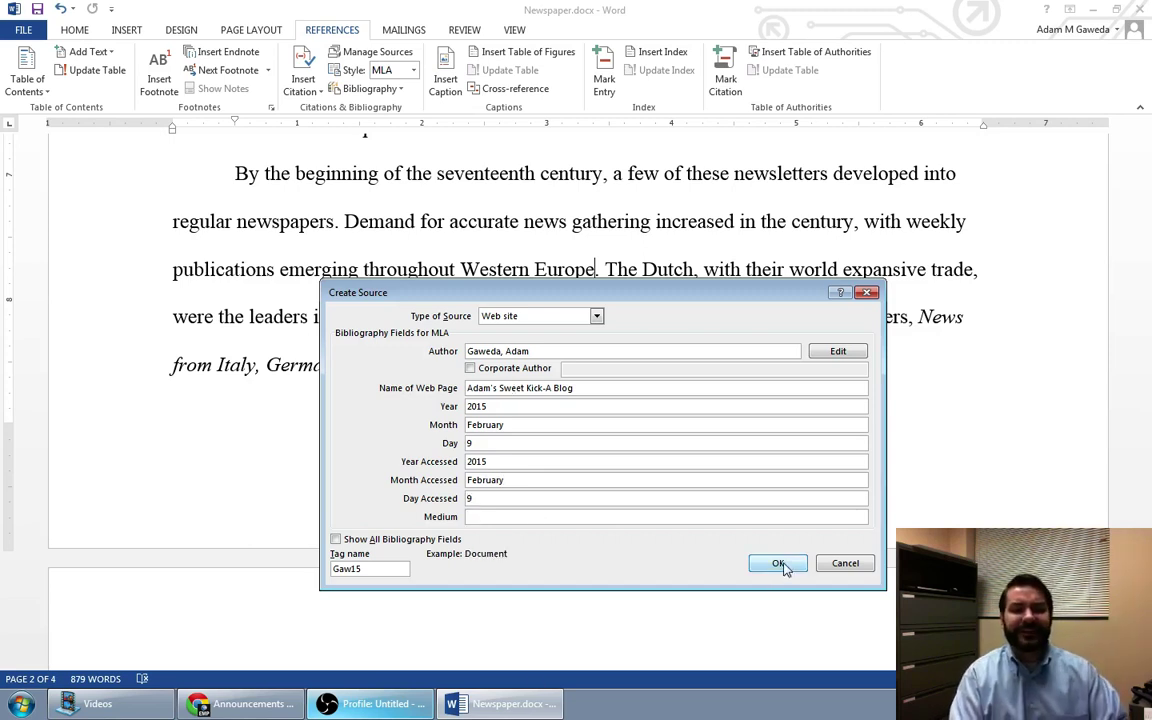
{"action": "left_click", "coordinate": [779, 563]}
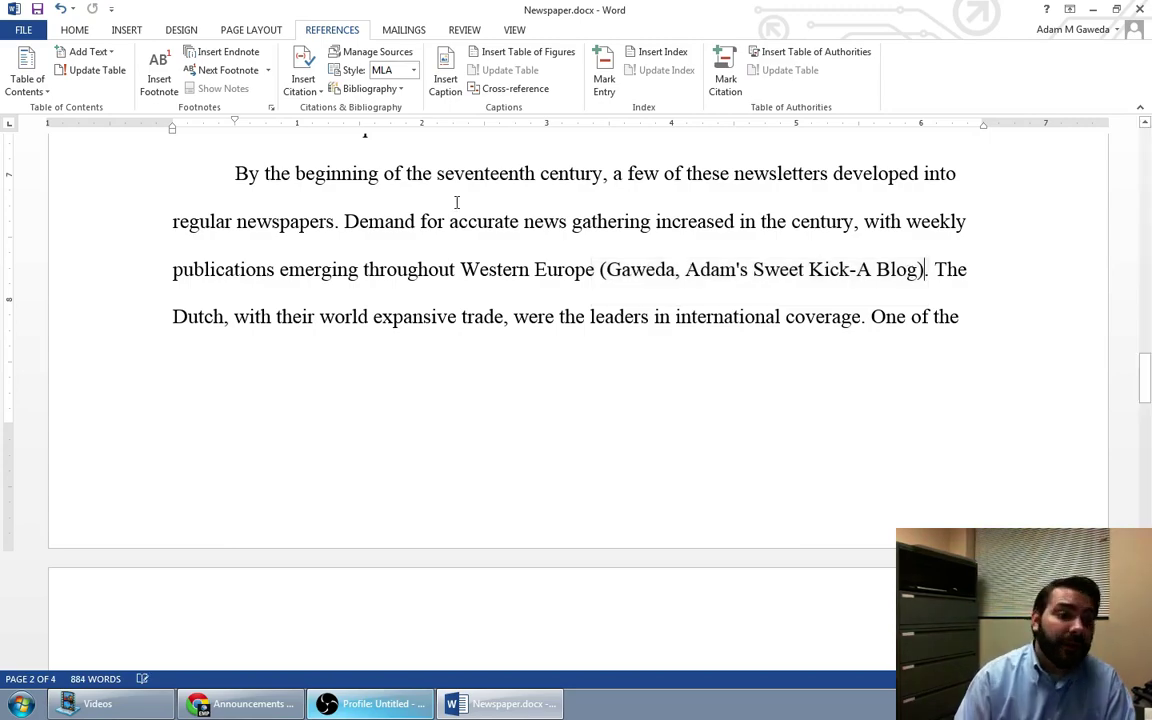
Step: Add an empty paragraph after the final sentence ending 'continue.' on page four
{"action": "scroll", "coordinate": [591, 308], "scroll_direction": "down", "scroll_amount": 6}
{"action": "scroll", "coordinate": [591, 308], "scroll_direction": "down", "scroll_amount": 8}
{"action": "scroll", "coordinate": [590, 305], "scroll_direction": "down", "scroll_amount": 8}
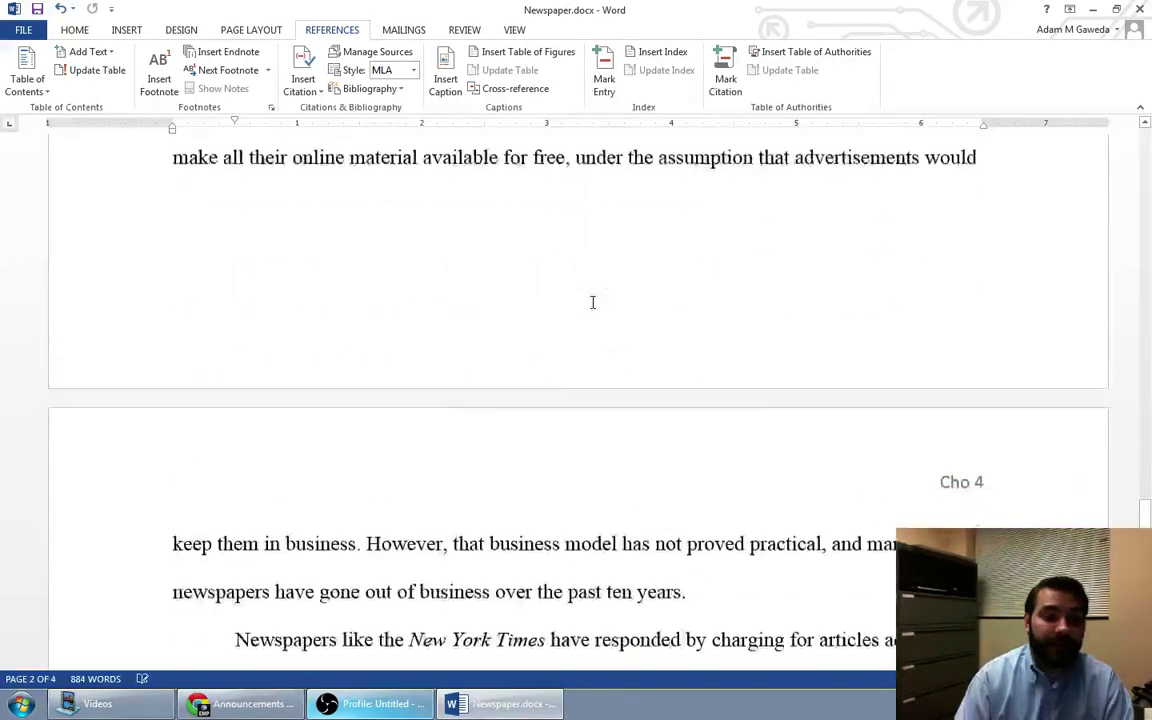
{"action": "scroll", "coordinate": [590, 304], "scroll_direction": "down", "scroll_amount": 8}
{"action": "scroll", "coordinate": [586, 303], "scroll_direction": "down", "scroll_amount": 5}
{"action": "left_click", "coordinate": [585, 305]}
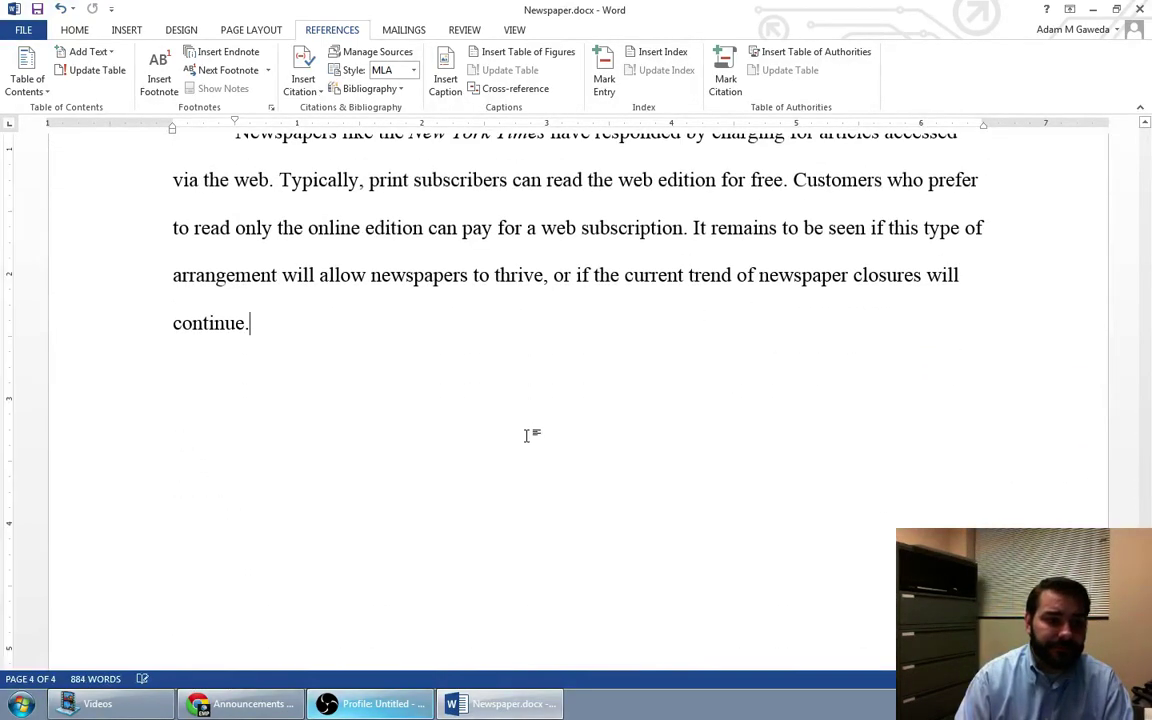
{"action": "key", "text": "Return"}
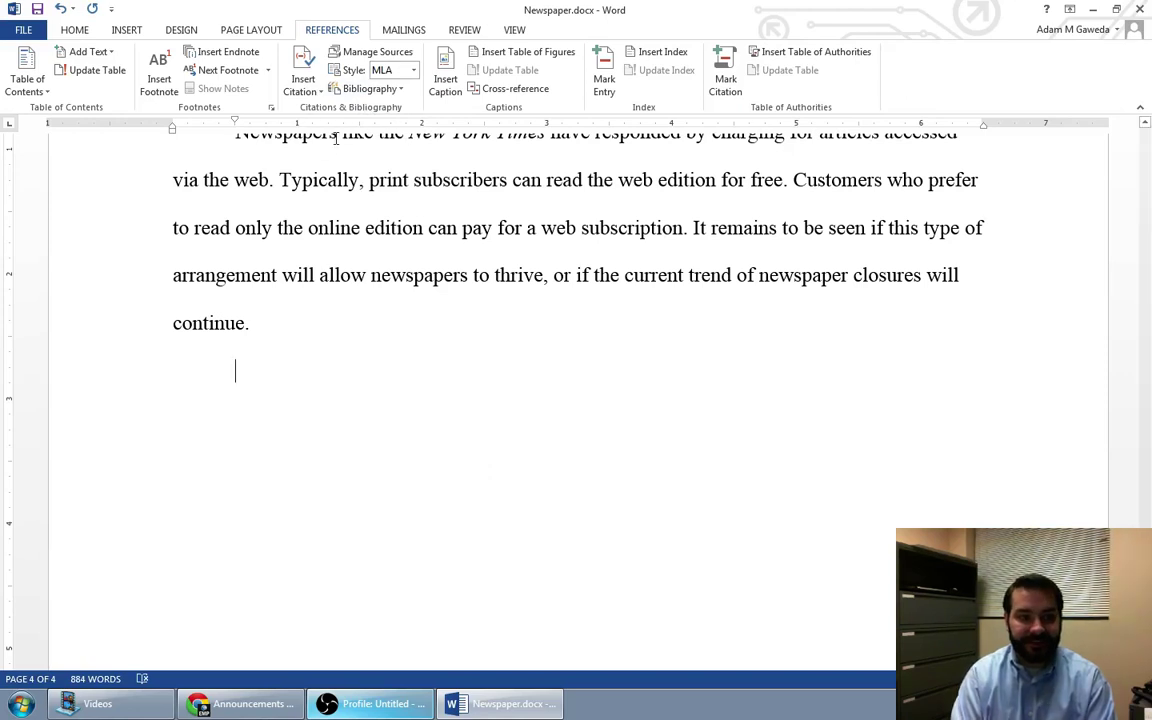
Step: Insert a Works Cited bibliography listing both sources from the Bibliography menu
{"action": "left_click", "coordinate": [378, 92]}
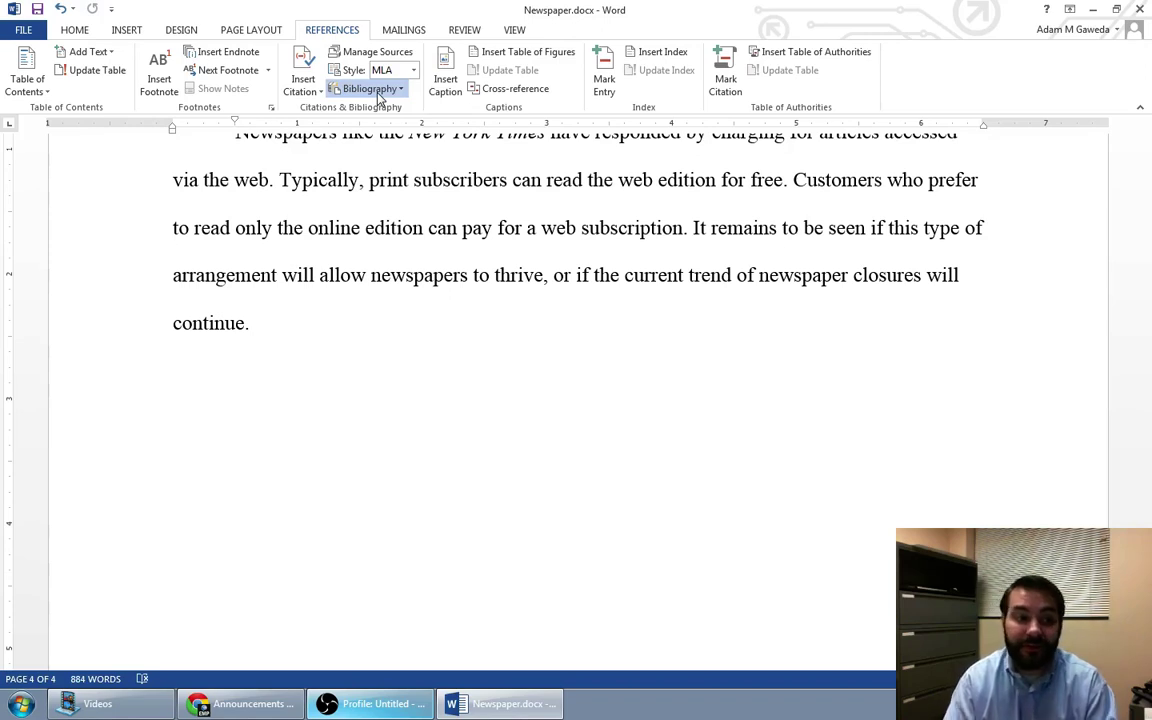
{"action": "left_click", "coordinate": [465, 376]}
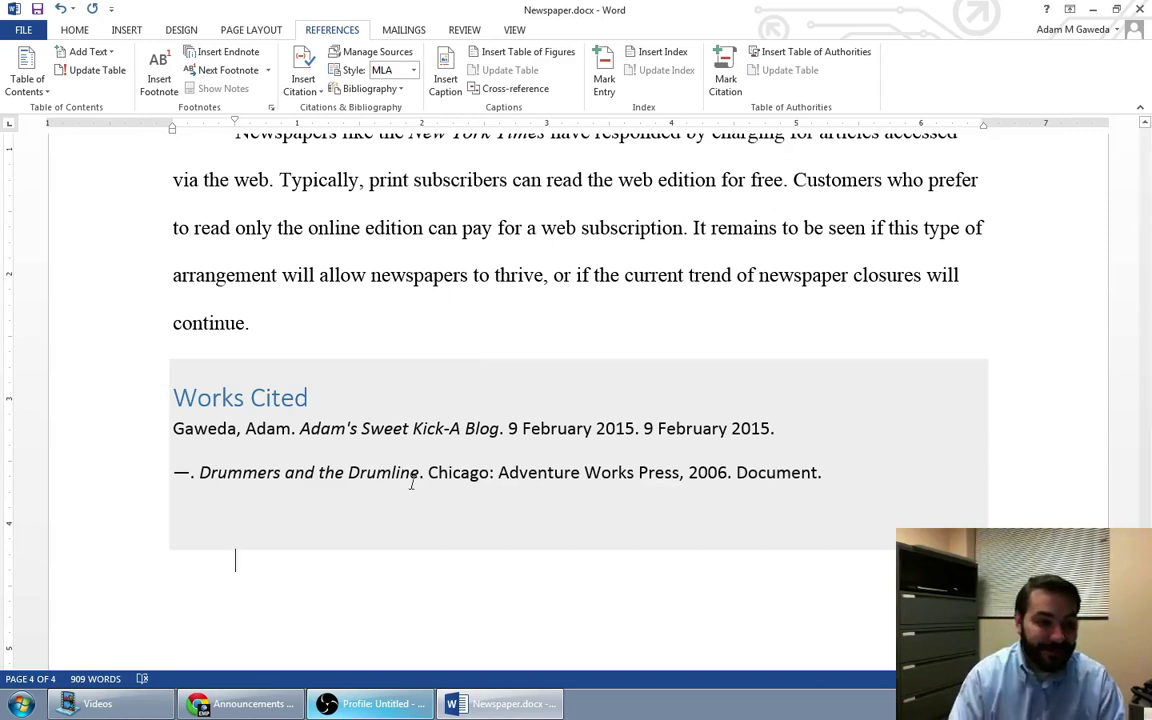
{"action": "left_click", "coordinate": [363, 429]}
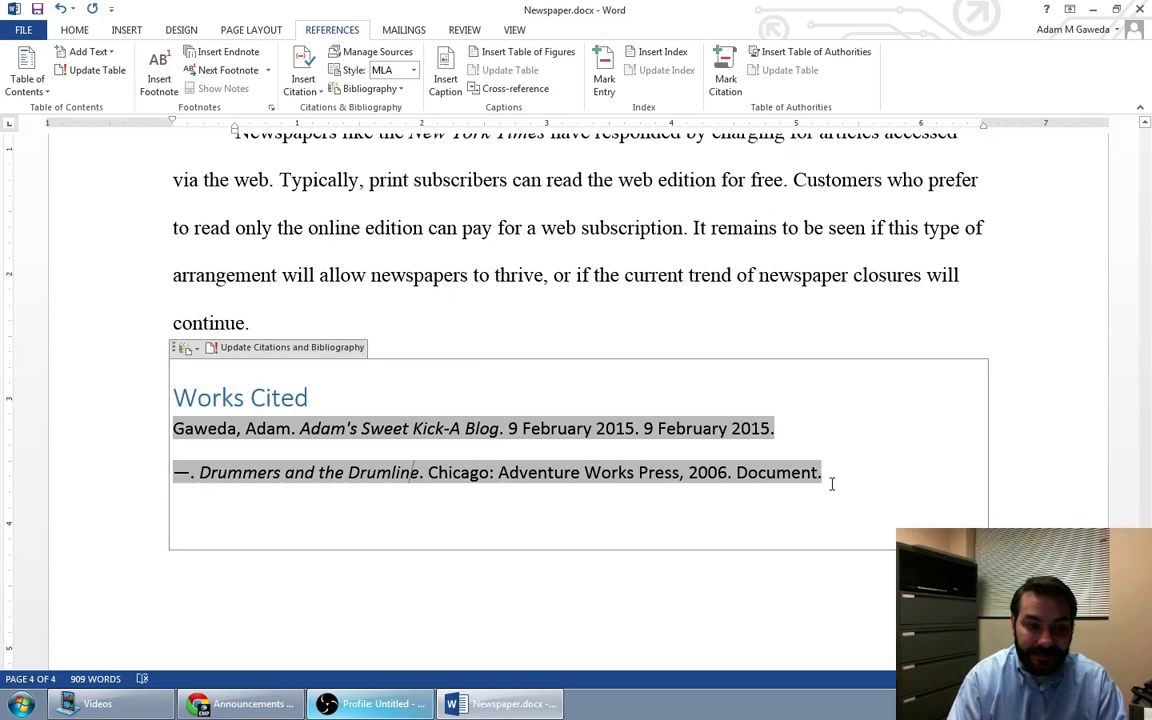
Step: Clear all formatting from the Works Cited heading and entries, then set them to Times New Roman 12
{"action": "left_click_drag", "start_coordinate": [746, 436], "coordinate": [126, 373]}
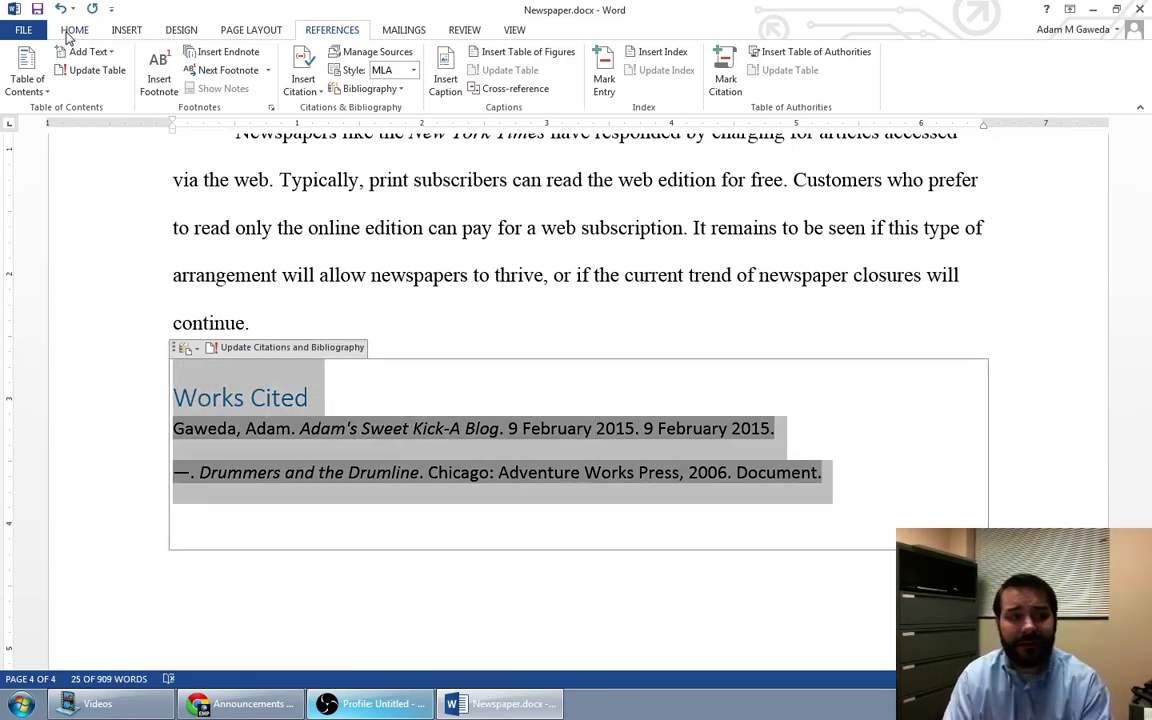
{"action": "left_click", "coordinate": [66, 31]}
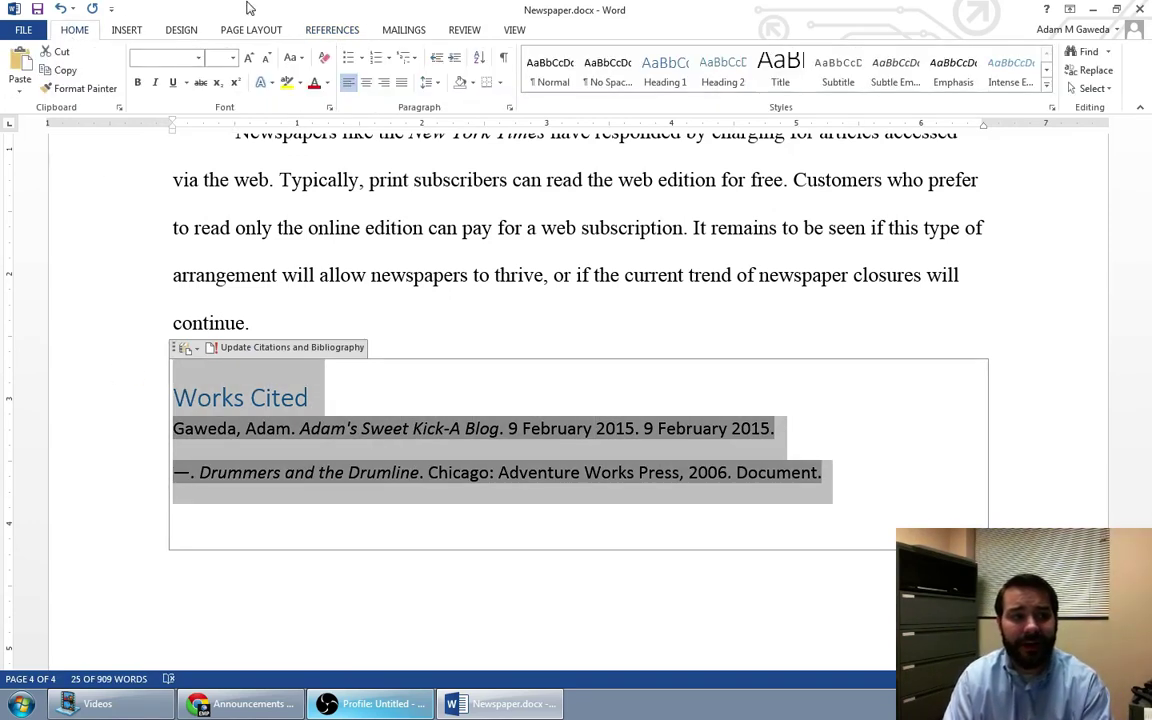
{"action": "left_click", "coordinate": [325, 60]}
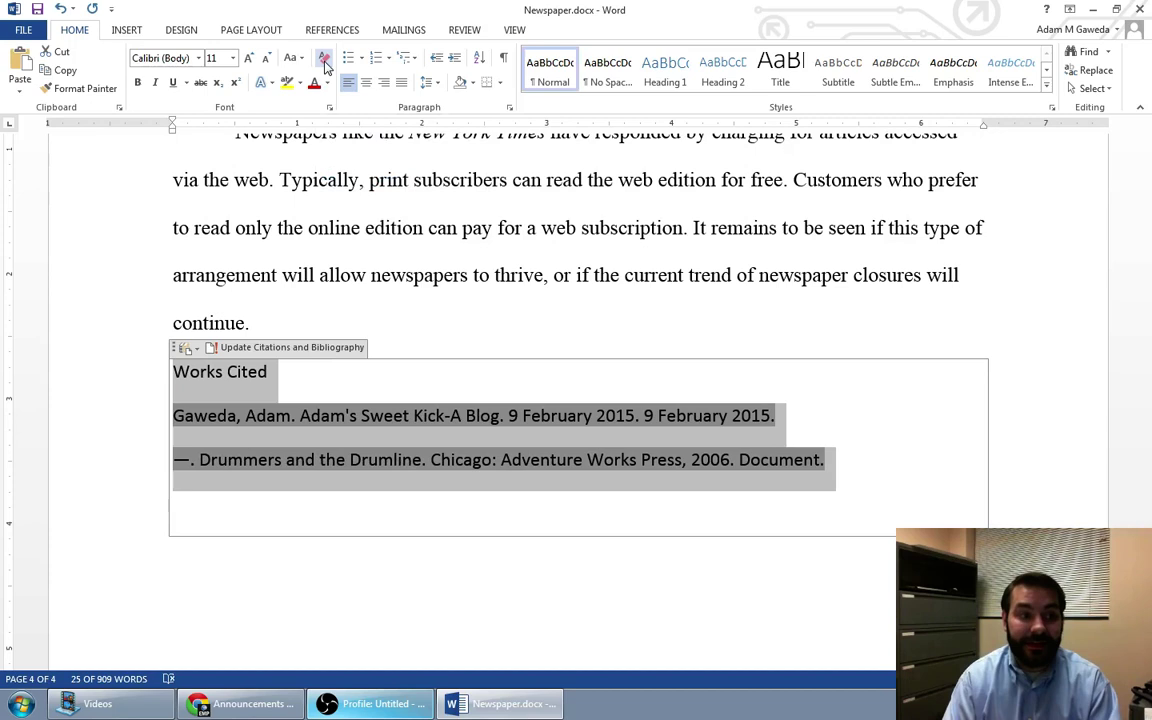
{"action": "left_click", "coordinate": [158, 58]}
{"action": "type", "text": "Times New Roman"}
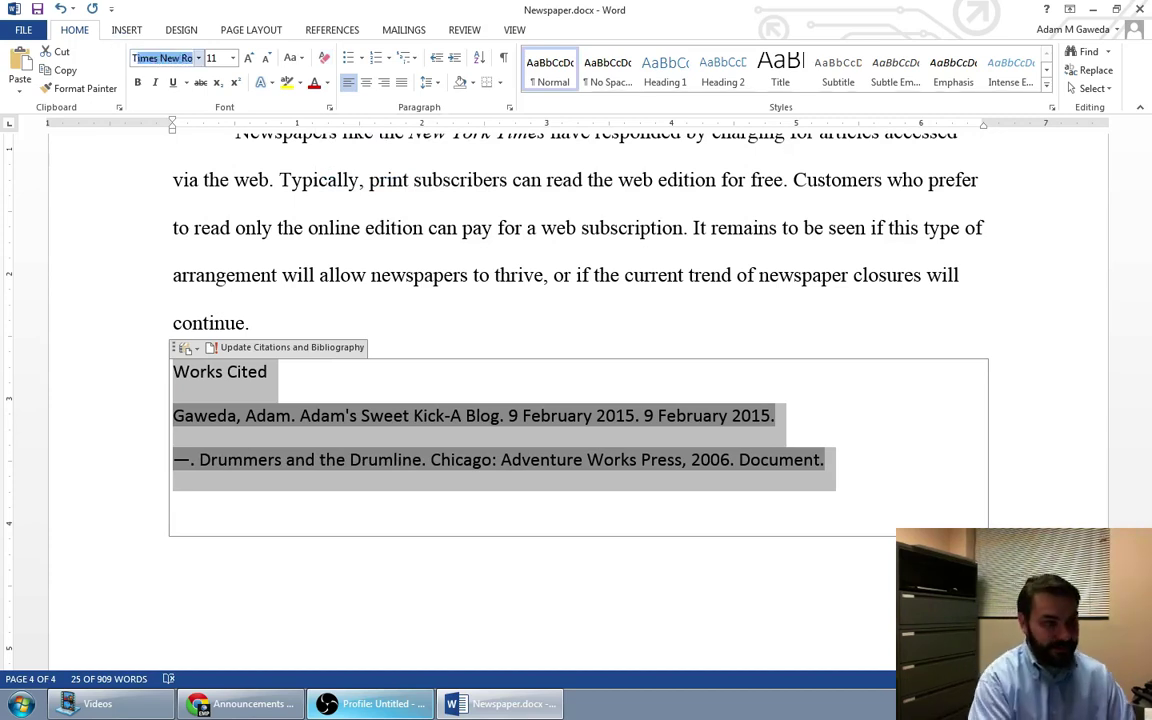
{"action": "key", "text": "Return"}
{"action": "left_click", "coordinate": [248, 58]}
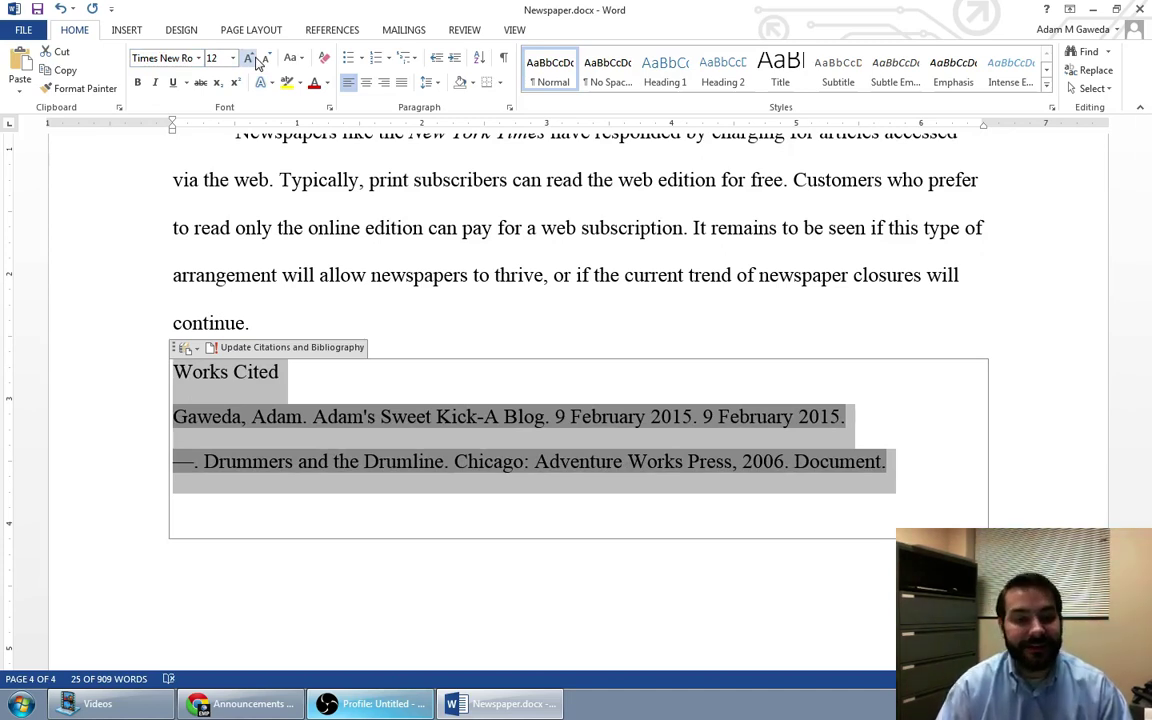
{"action": "left_click", "coordinate": [364, 416]}
{"action": "left_click", "coordinate": [936, 468]}
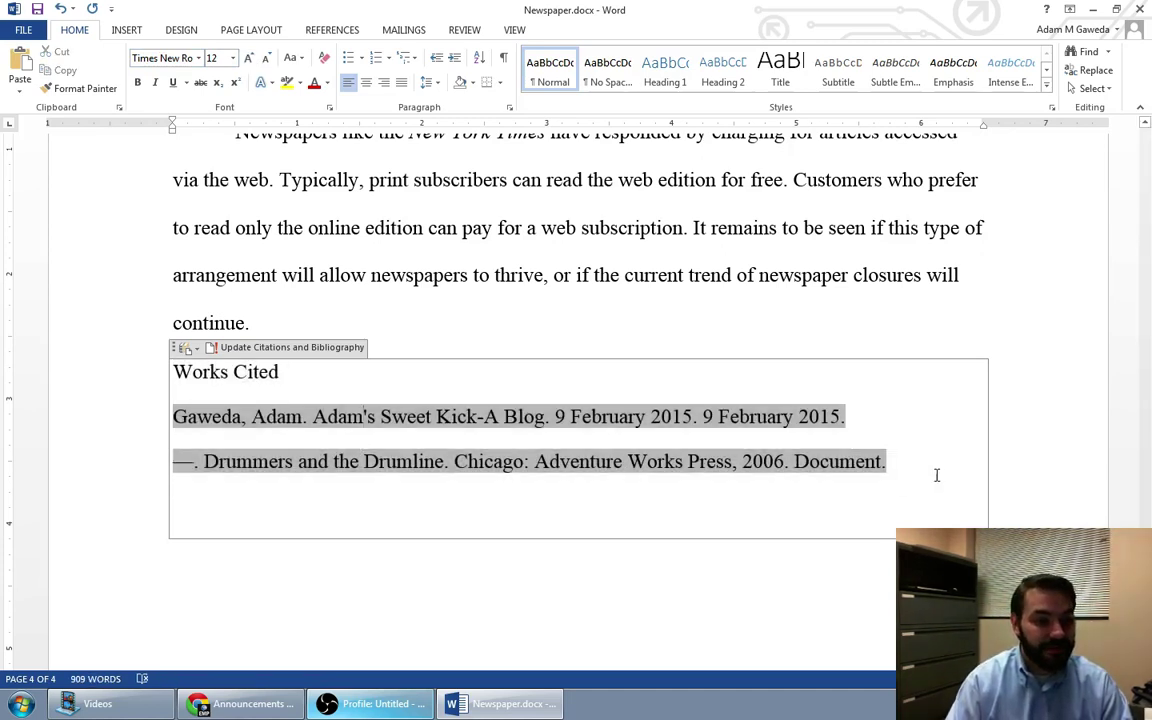